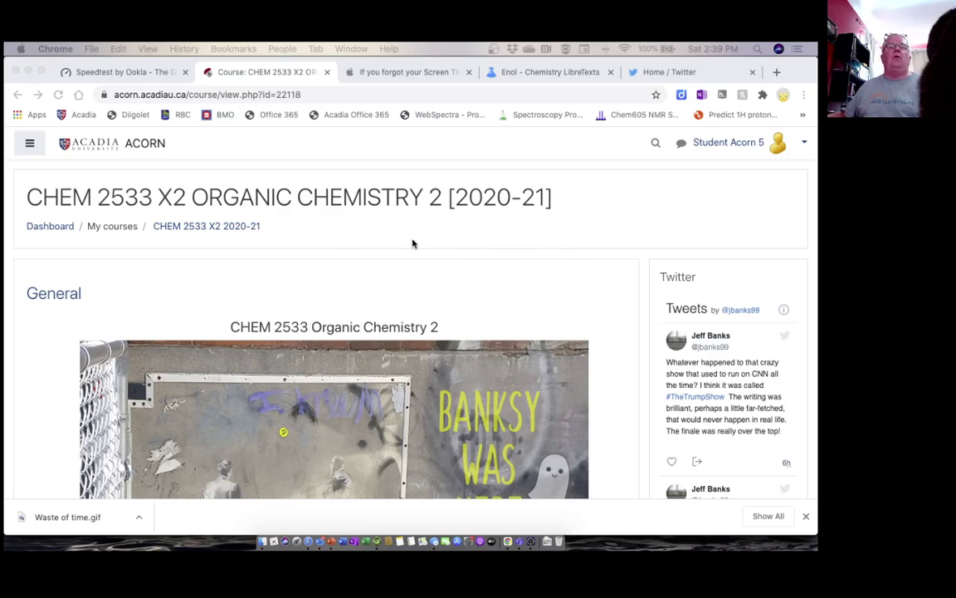
# Show the course navigation and go to the Glossaries section of the CHEM 2533 X2 course
pyautogui.click(393, 247)
pyautogui.click(32, 144)
pyautogui.scroll(-1, 50, 270)
pyautogui.scroll(2, 49, 254)
pyautogui.scroll(-8, 50, 254)
pyautogui.scroll(-5, 51, 255)
pyautogui.scroll(4, 51, 256)
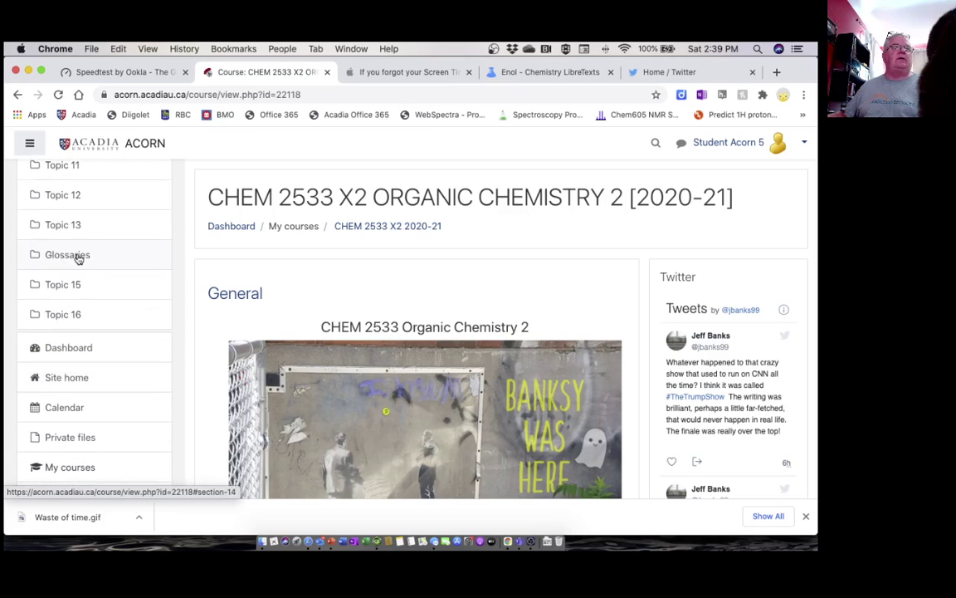
pyautogui.click(75, 256)
pyautogui.scroll(-1, 332, 366)
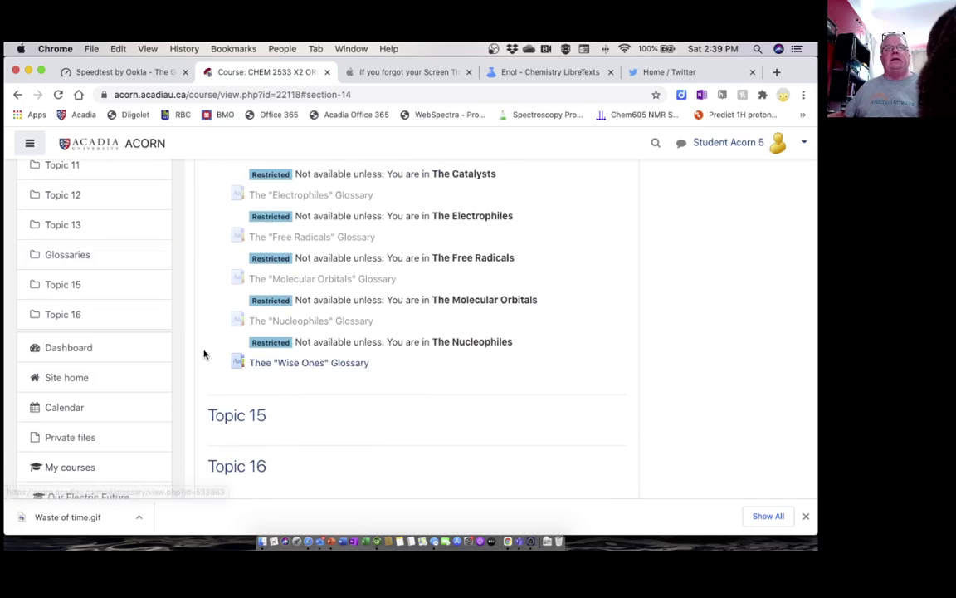
# Open Thee "Wise Ones" Glossary and look over its Curly Arrows entry
pyautogui.click(303, 365)
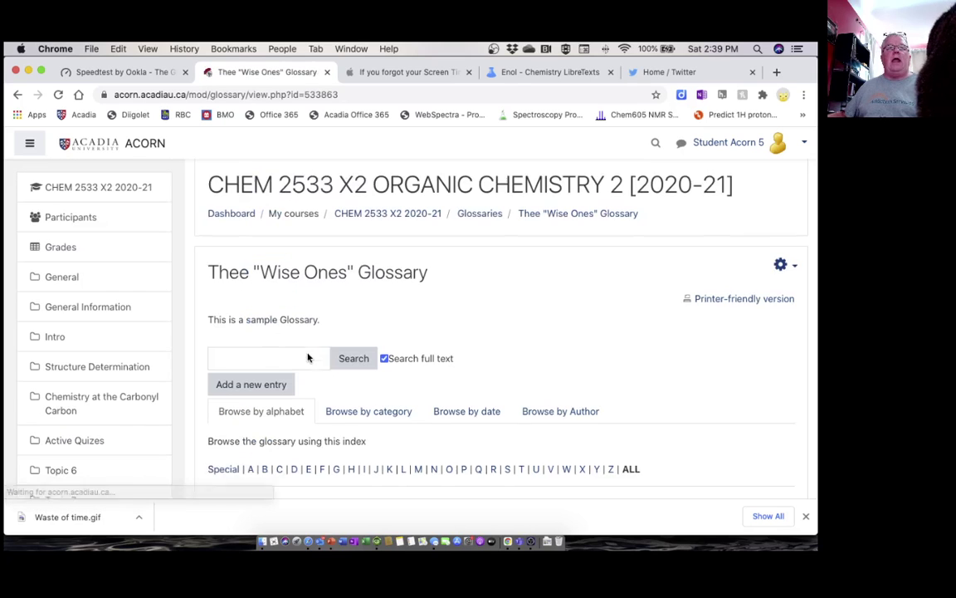
pyautogui.scroll(-5, 307, 357)
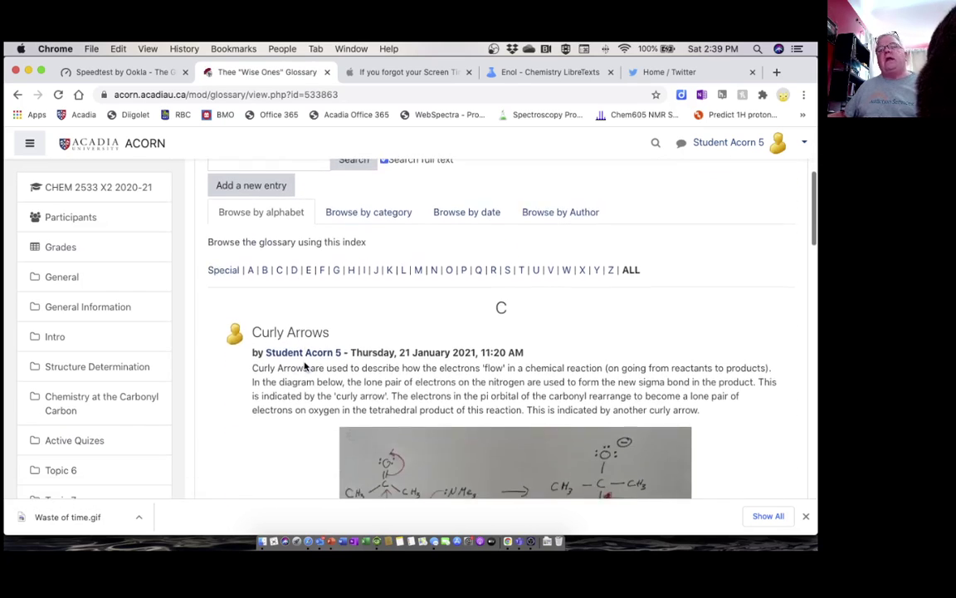
pyautogui.scroll(3, 305, 362)
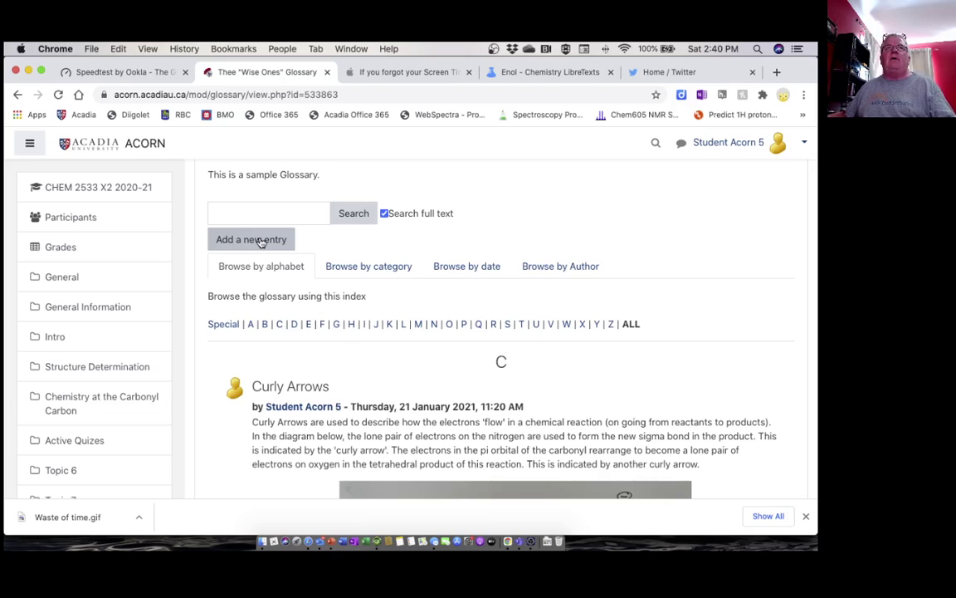
# Switch to ChemDraw, where the enol structure is drawn in the PPT Medium document
pyautogui.press('super+Tab')
pyautogui.press('super+Tab')
pyautogui.press('super+Tab')
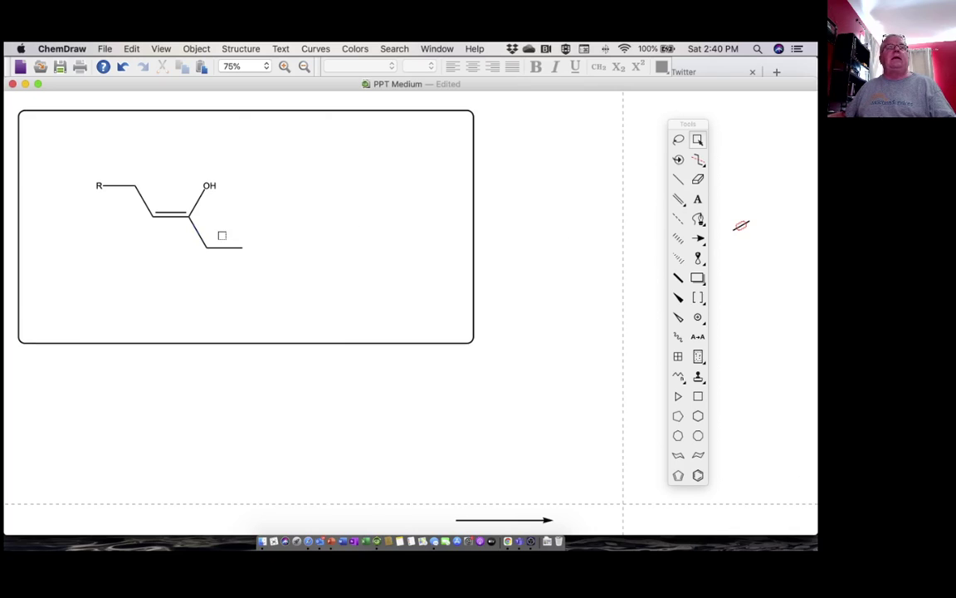
# Review the file formats offered for exporting the drawing, including GIF, and leave without exporting
pyautogui.click(103, 49)
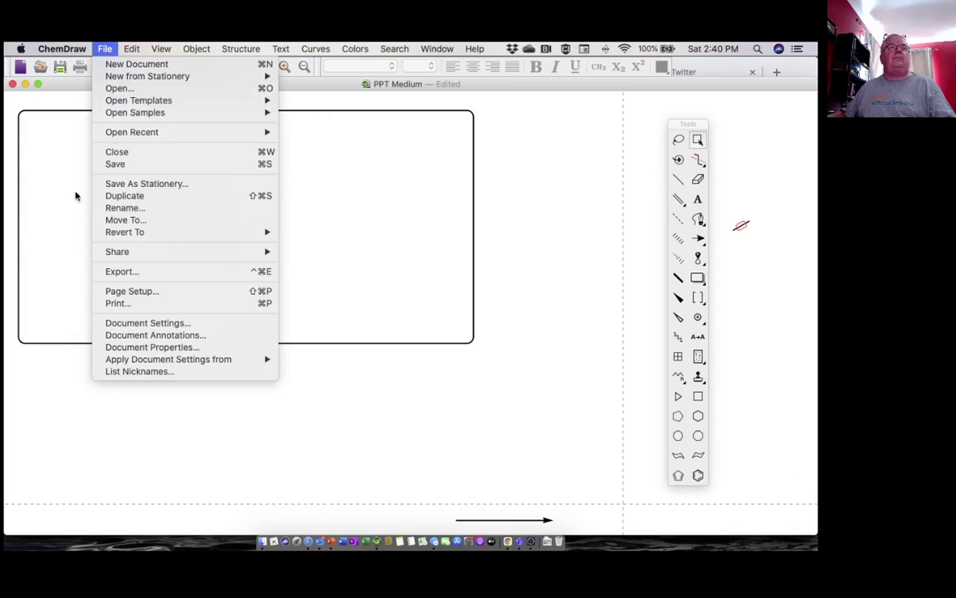
pyautogui.click(161, 273)
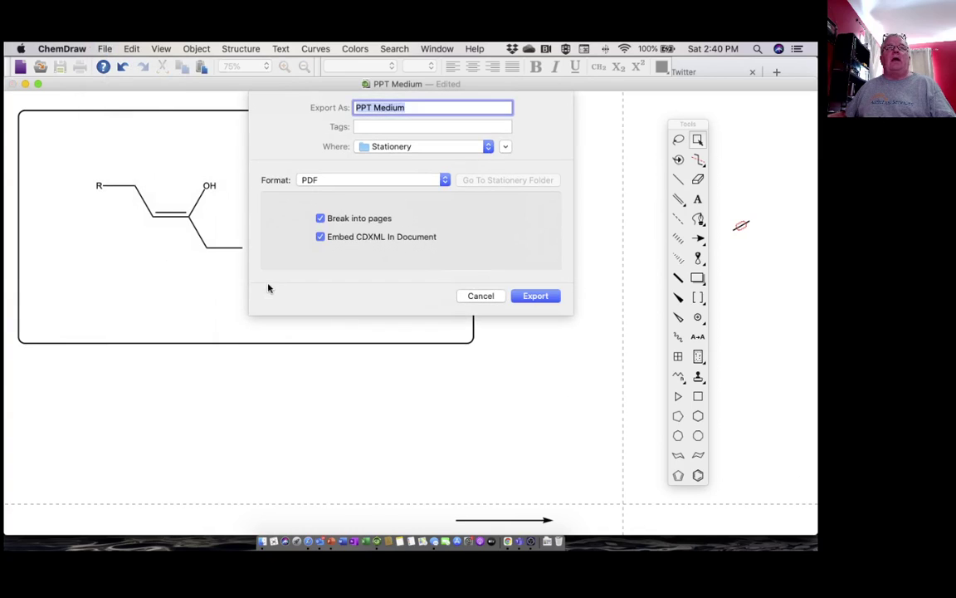
pyautogui.click(365, 180)
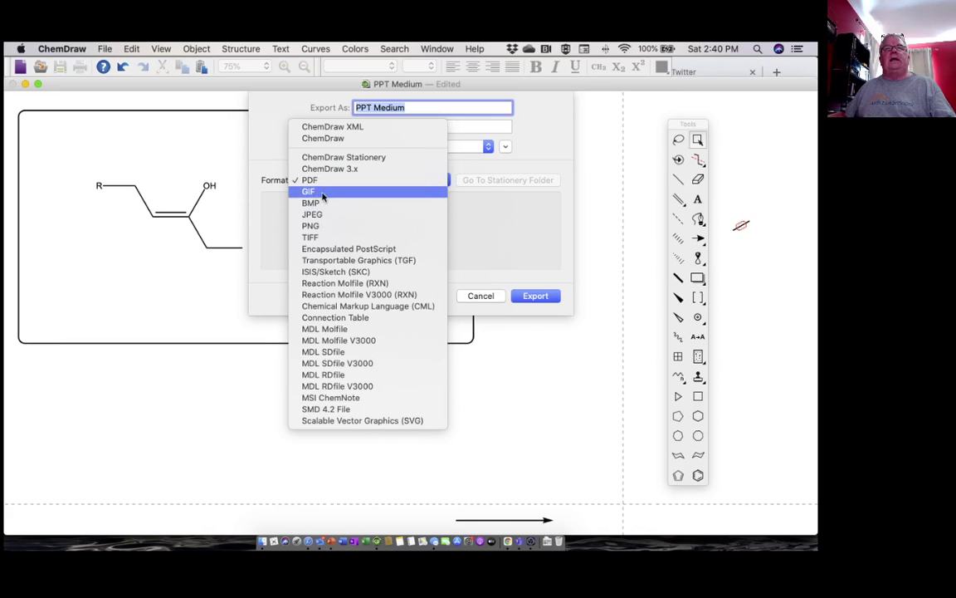
pyautogui.click(492, 296)
pyautogui.click(493, 296)
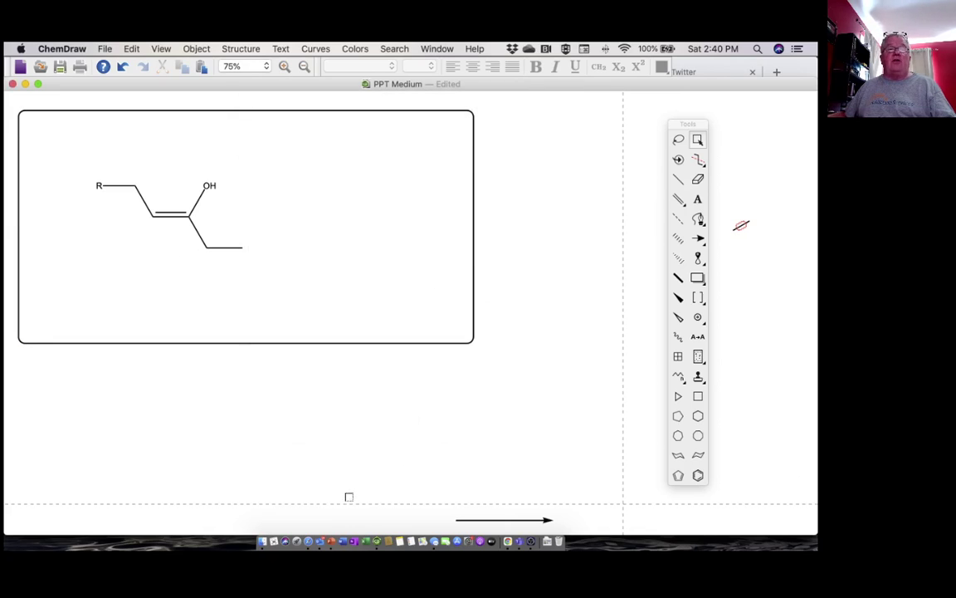
# Check the Screenshot save options and capture the selected area around the enol structure to the Desktop
pyautogui.click(274, 538)
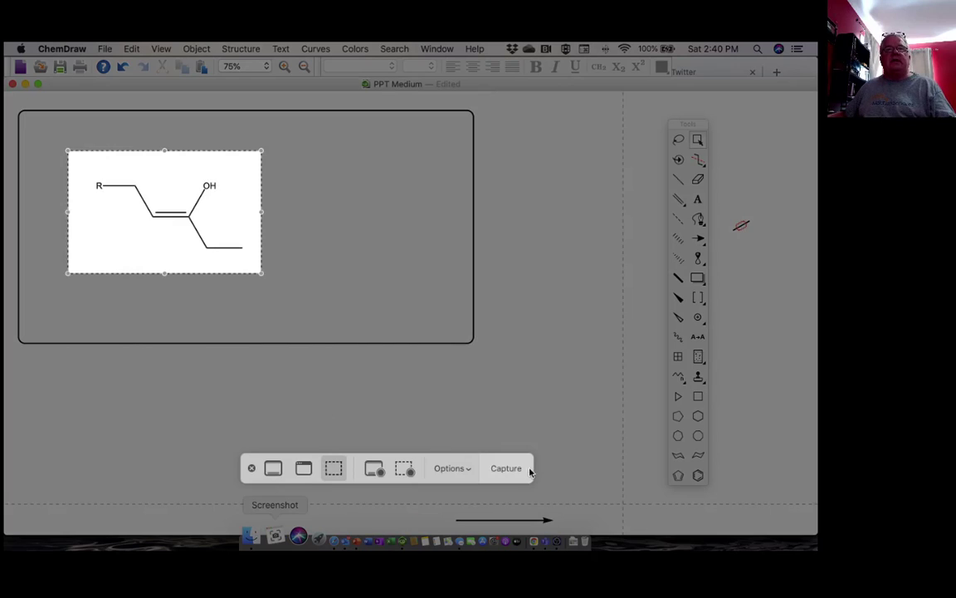
pyautogui.click(466, 469)
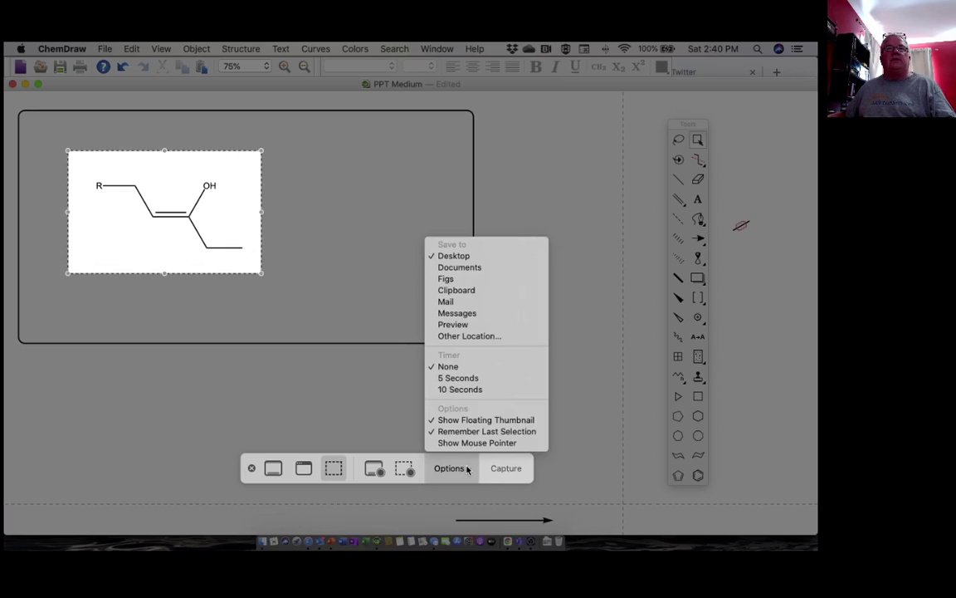
pyautogui.click(467, 469)
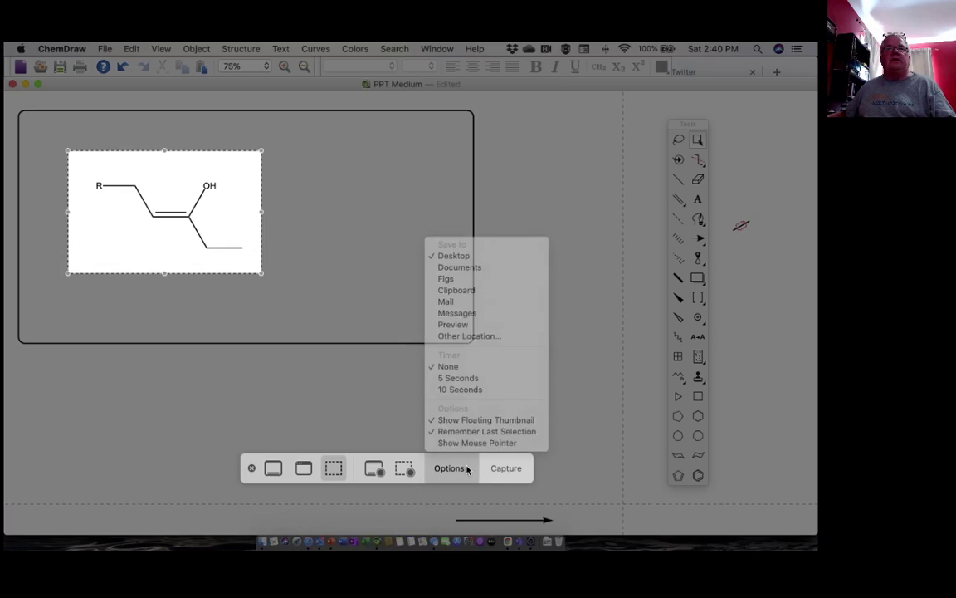
pyautogui.click(515, 469)
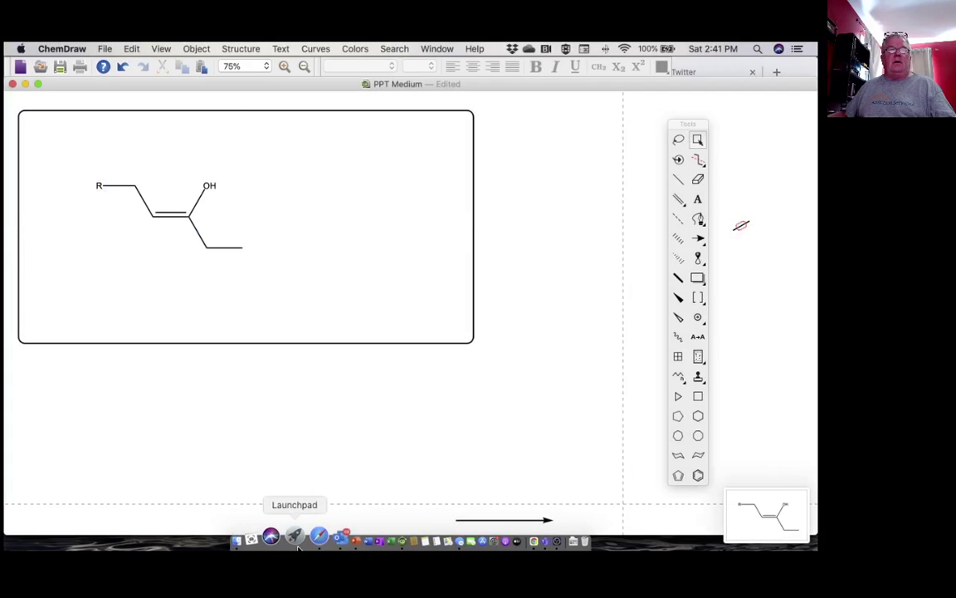
# Take a second screenshot of the enol structure with the capture area's upper and lower edges tightened around it
pyautogui.click(271, 538)
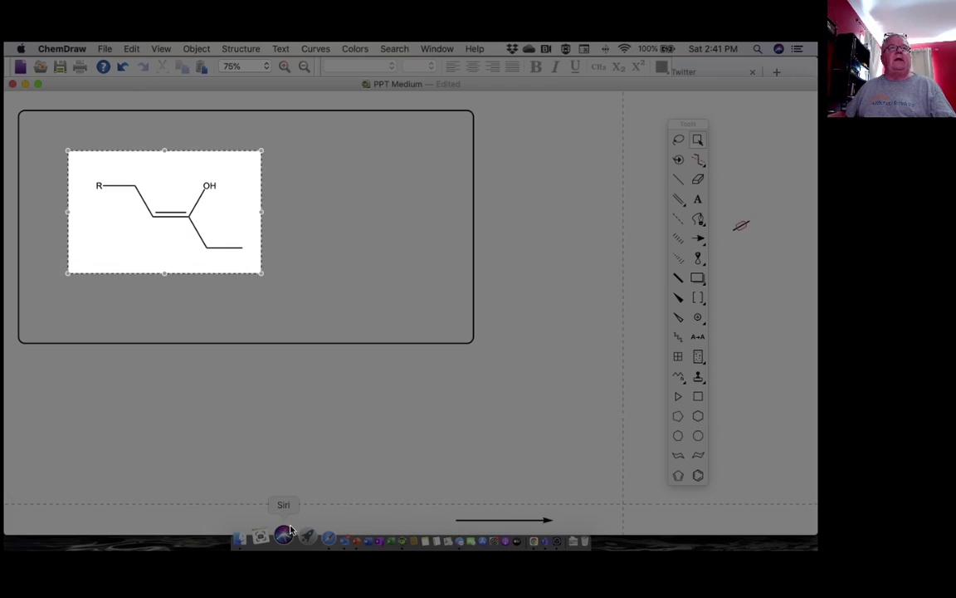
pyautogui.moveTo(164, 149); pyautogui.dragTo(164, 169)
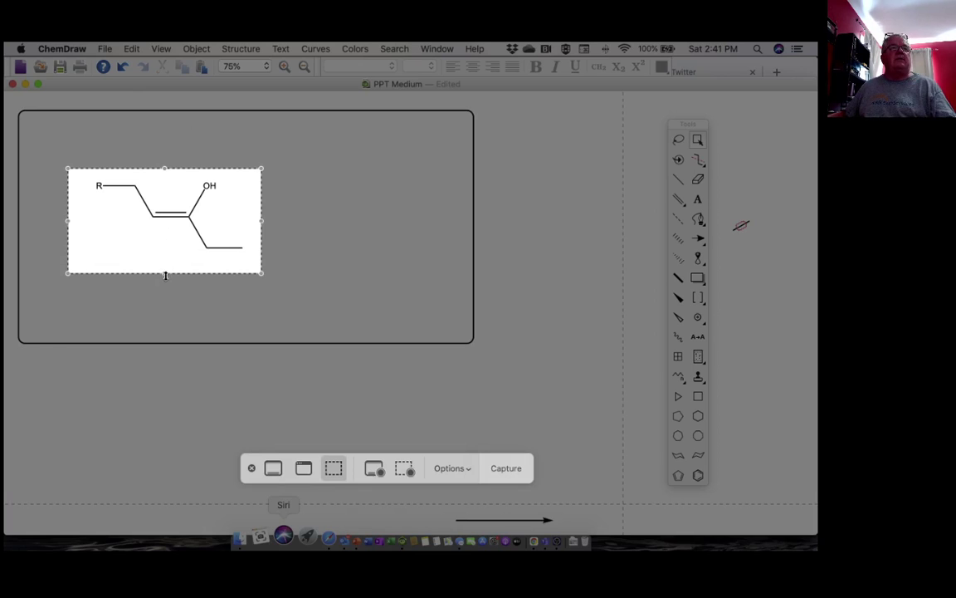
pyautogui.moveTo(164, 272); pyautogui.dragTo(165, 254)
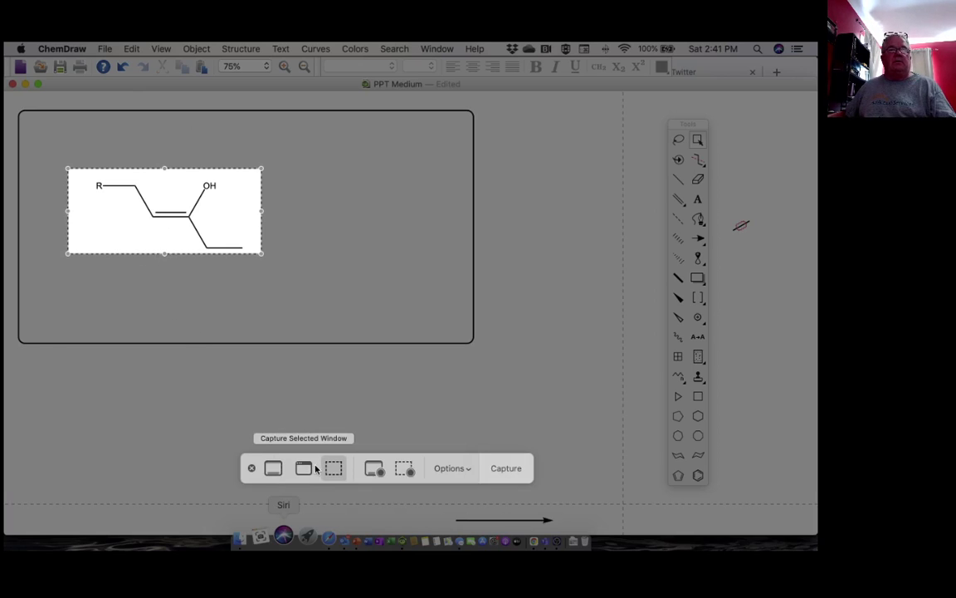
pyautogui.click(517, 470)
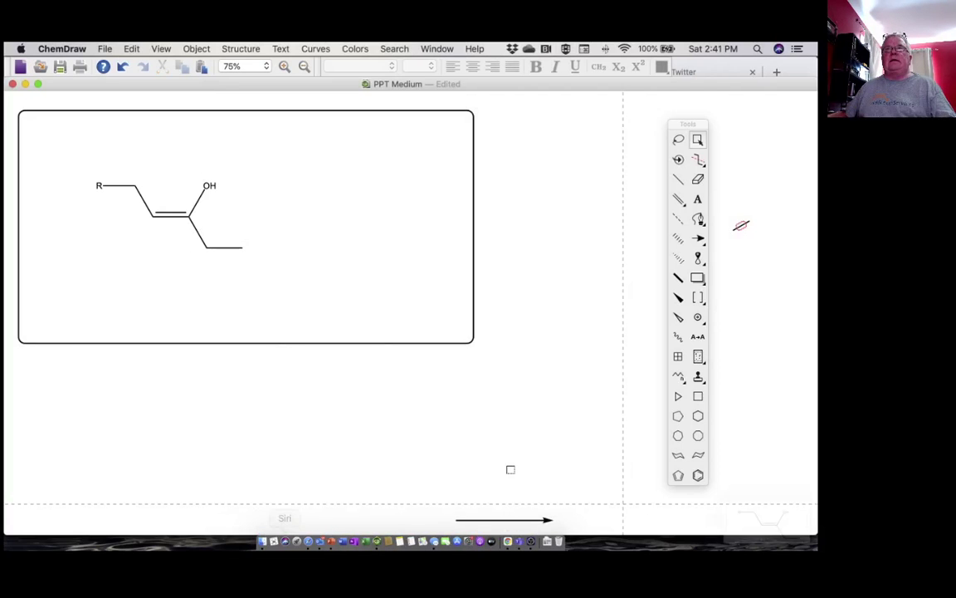
# Switch to Finder, open the Desktop folder and preview the two new screenshots of the enol structure
pyautogui.press('super+Tab')
pyautogui.press('super+Tab')
pyautogui.click(312, 299)
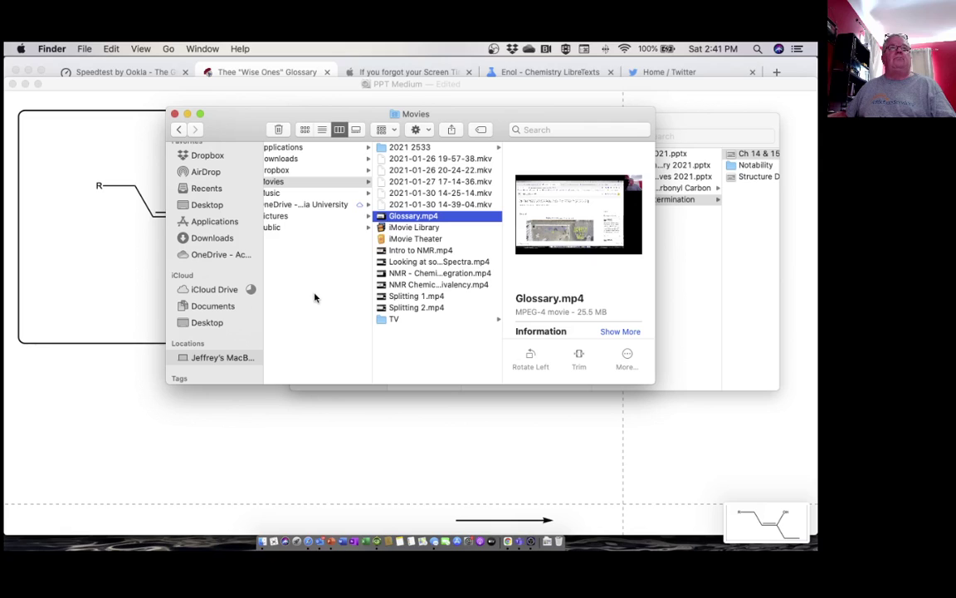
pyautogui.scroll(1, 197, 183)
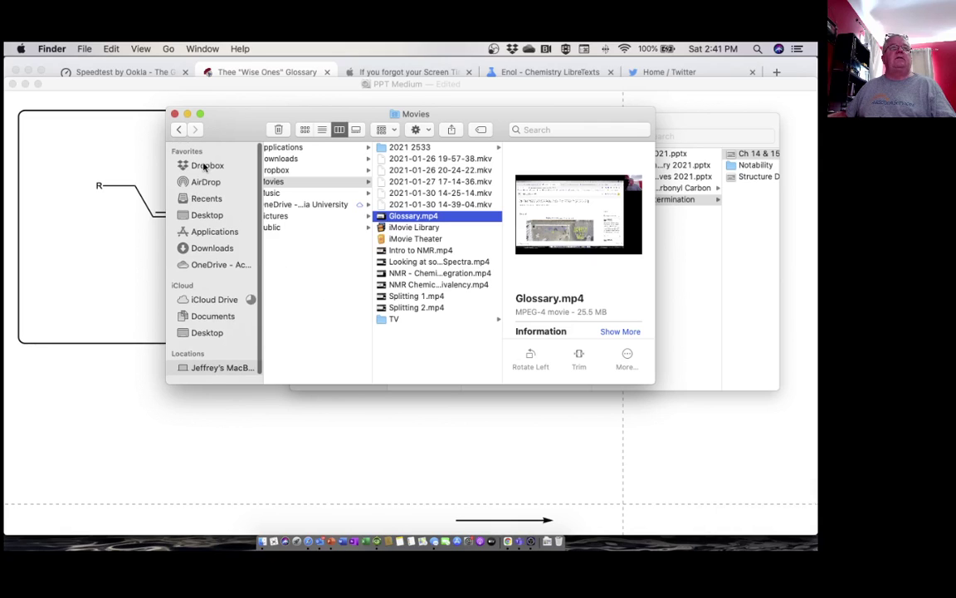
pyautogui.click(208, 216)
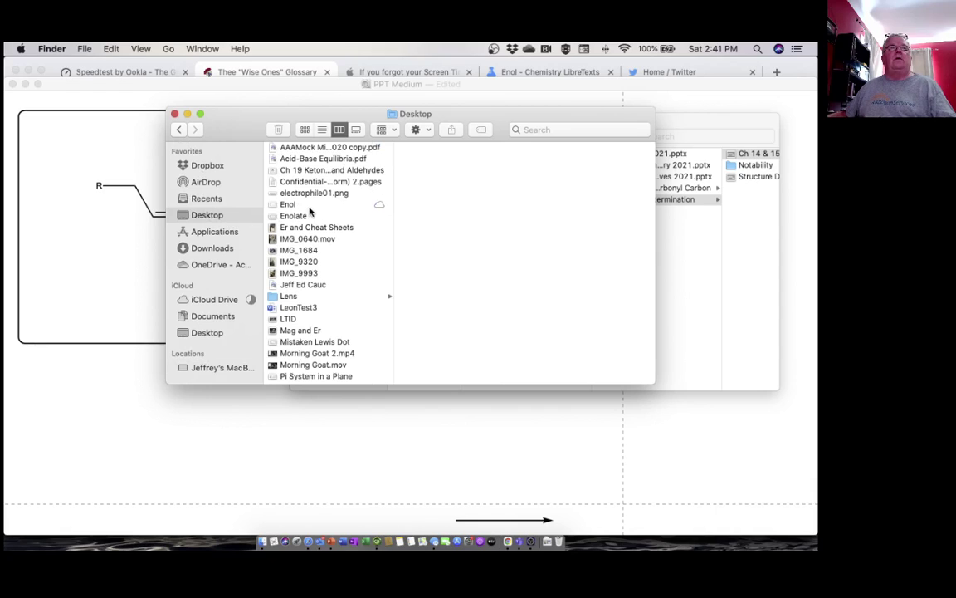
pyautogui.scroll(-2, 316, 297)
pyautogui.scroll(-8, 341, 357)
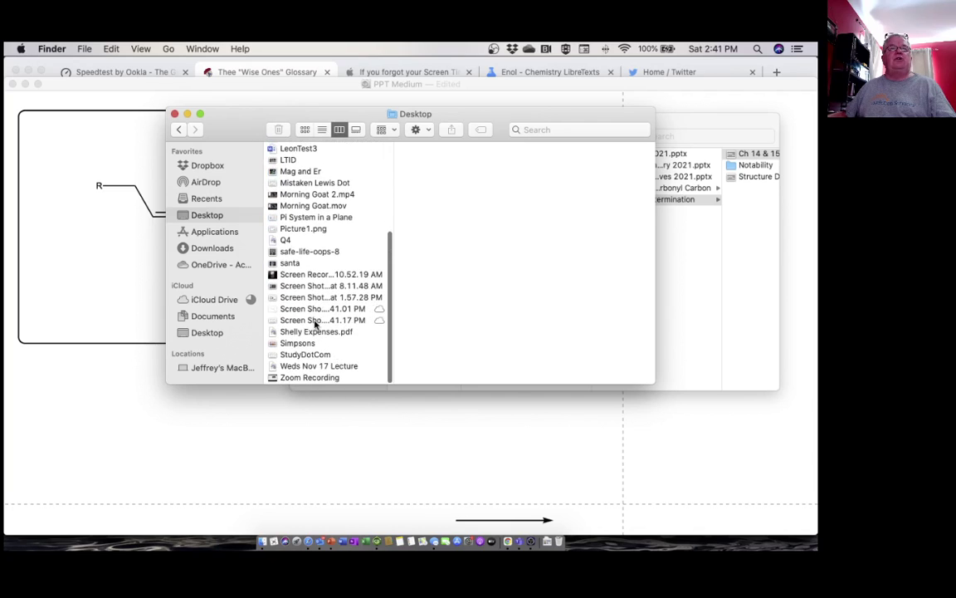
pyautogui.click(316, 322)
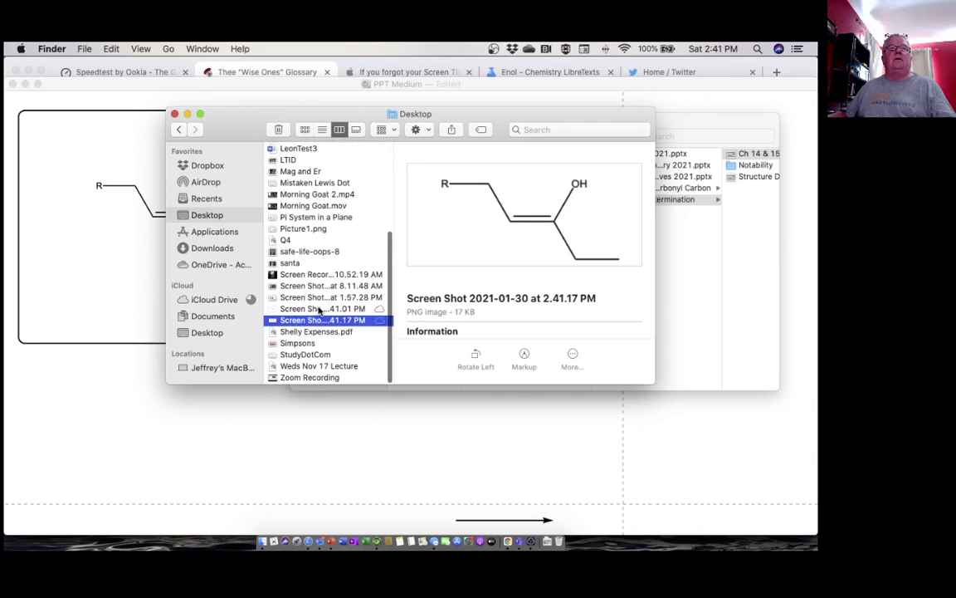
pyautogui.click(318, 310)
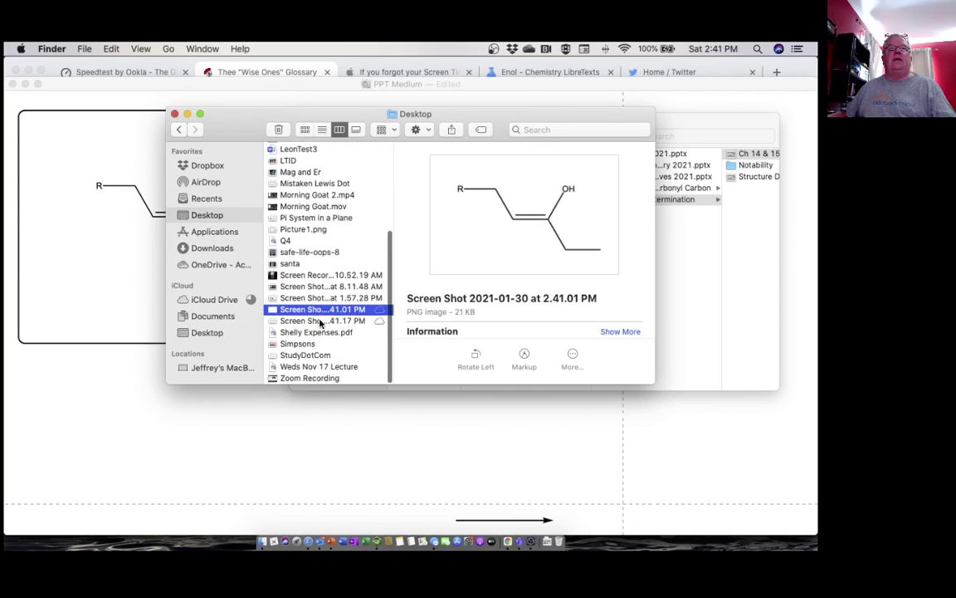
# Rename the more tightly cropped screenshot, taken at 2.41.17 PM, as Enol 2 and find it in the Desktop folder
pyautogui.click(319, 322)
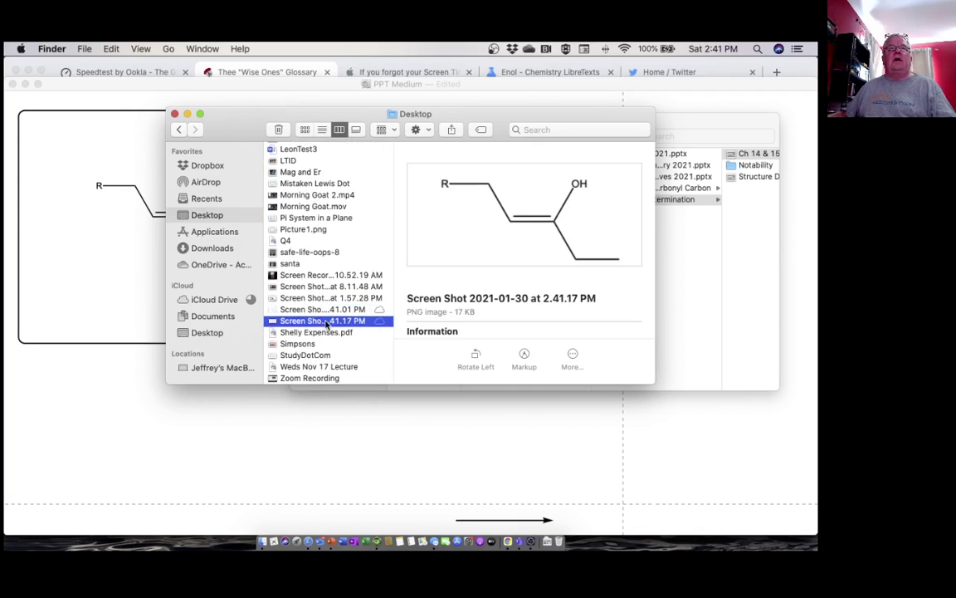
pyautogui.press('Return')
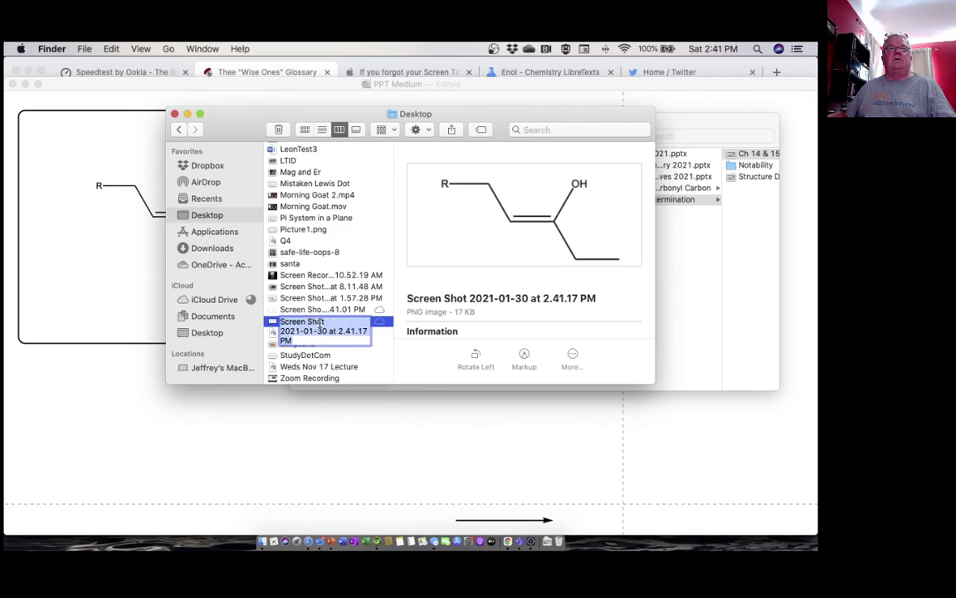
pyautogui.write('E')
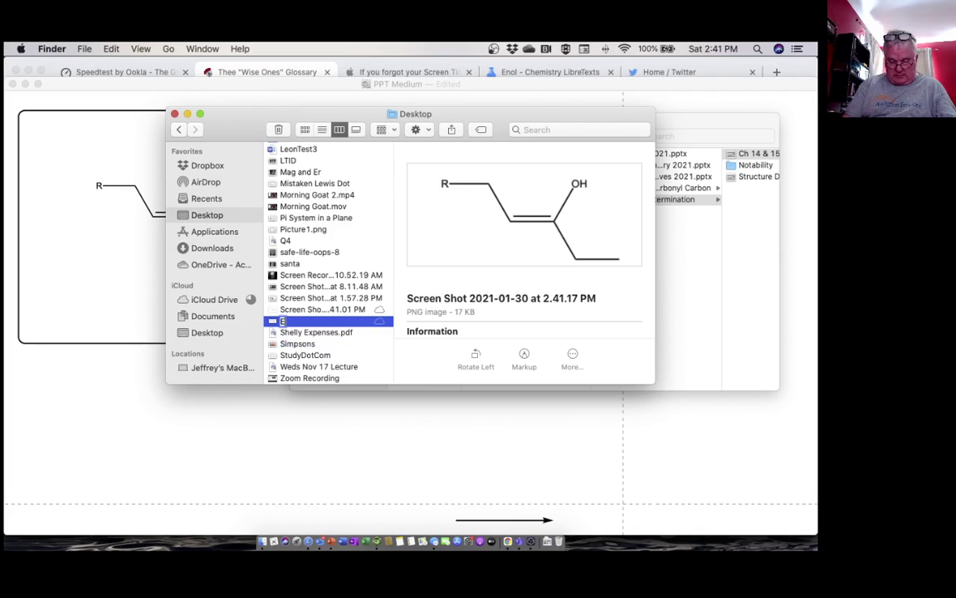
pyautogui.write('nol 2')
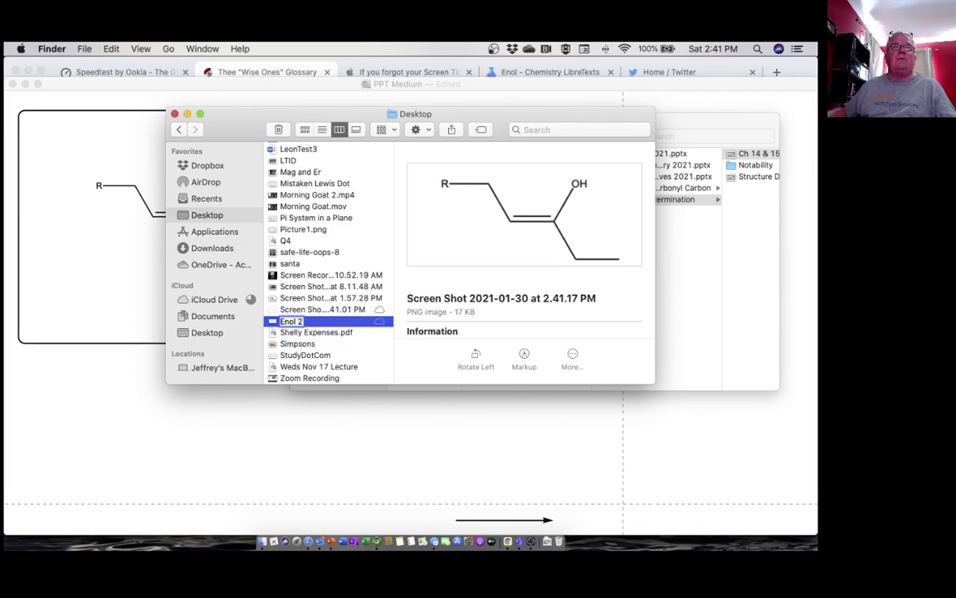
pyautogui.click(370, 345)
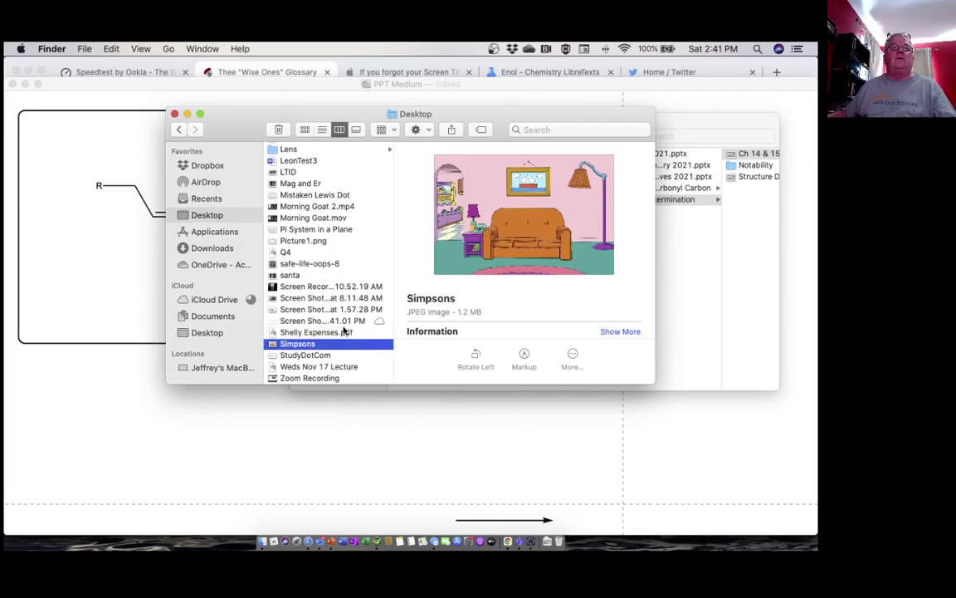
pyautogui.scroll(5, 324, 265)
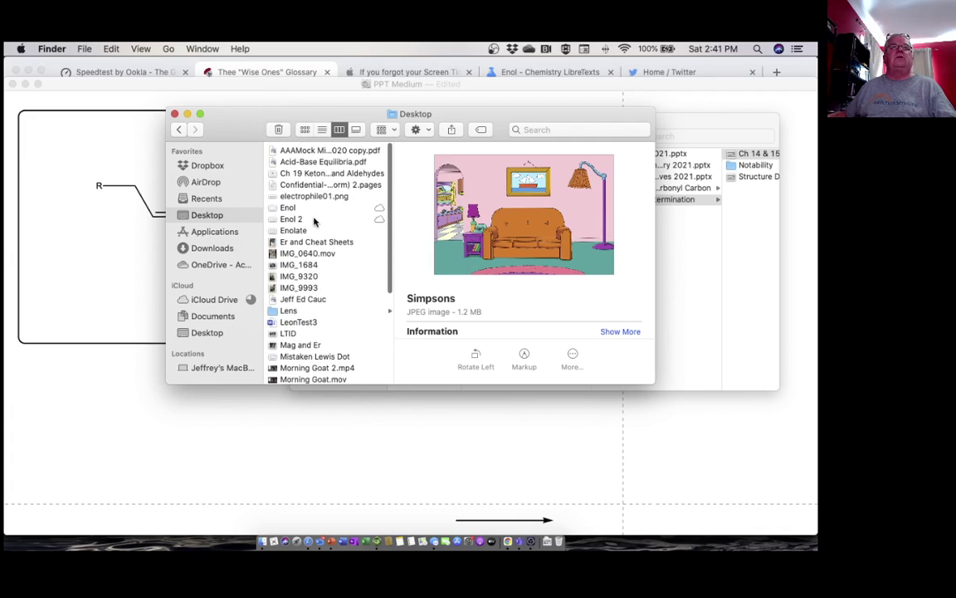
# Switch back to Chrome and start a new entry in Thee "Wise Ones" Glossary
pyautogui.press('super+Tab')
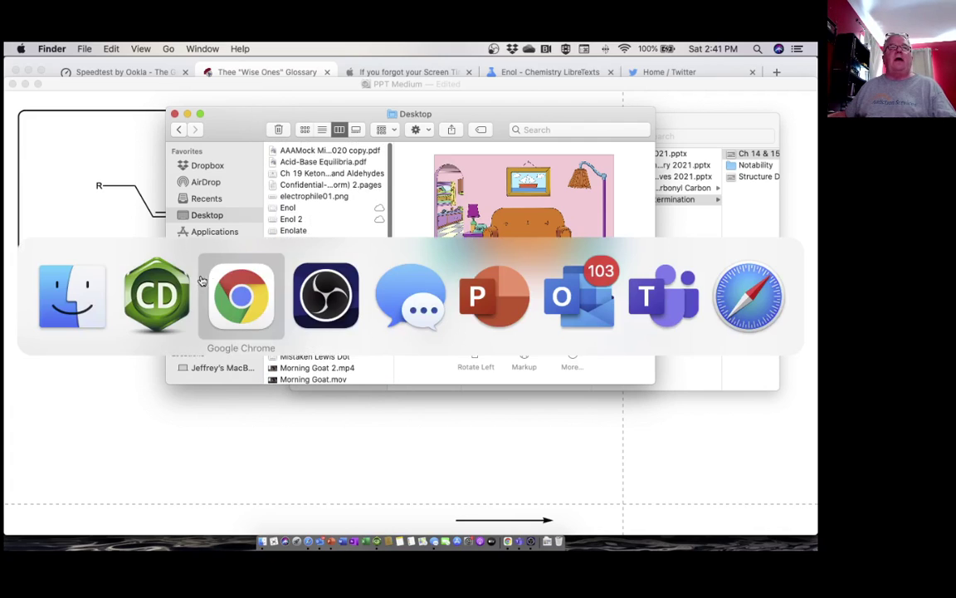
pyautogui.click(257, 297)
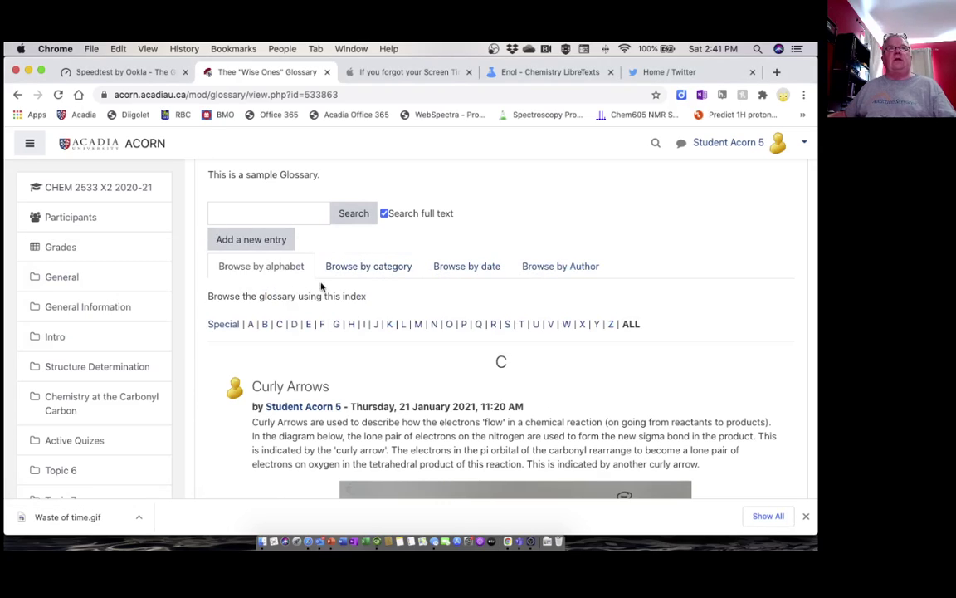
pyautogui.click(249, 241)
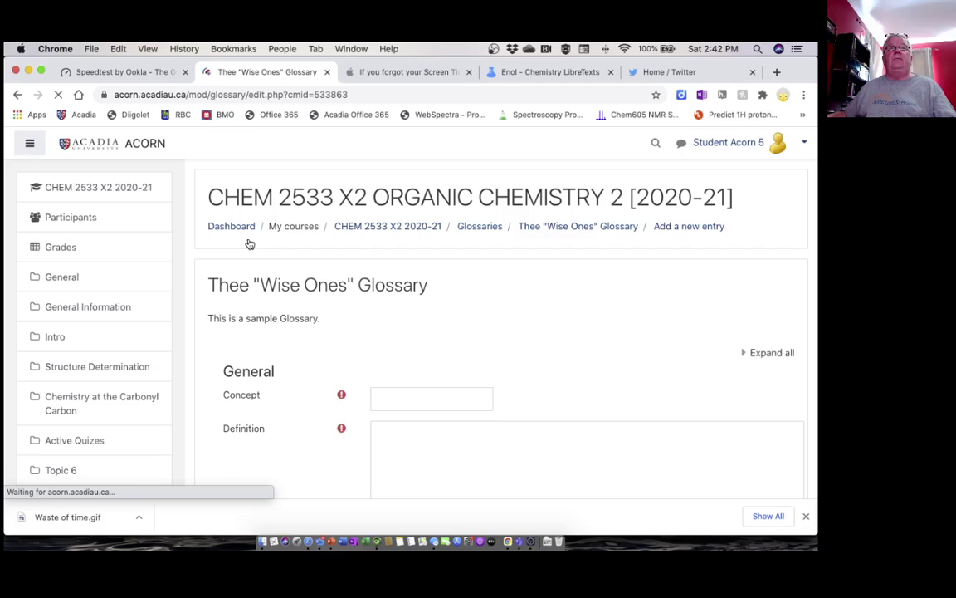
# Enter Enol as the concept of the new glossary entry
pyautogui.scroll(-2, 423, 370)
pyautogui.click(411, 324)
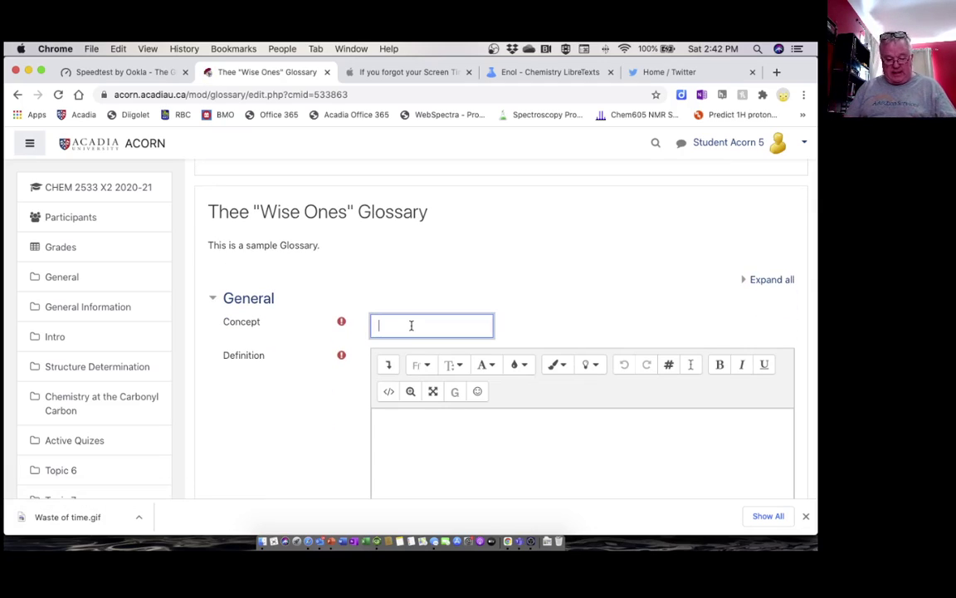
pyautogui.write('Enol')
pyautogui.scroll(-2, 338, 366)
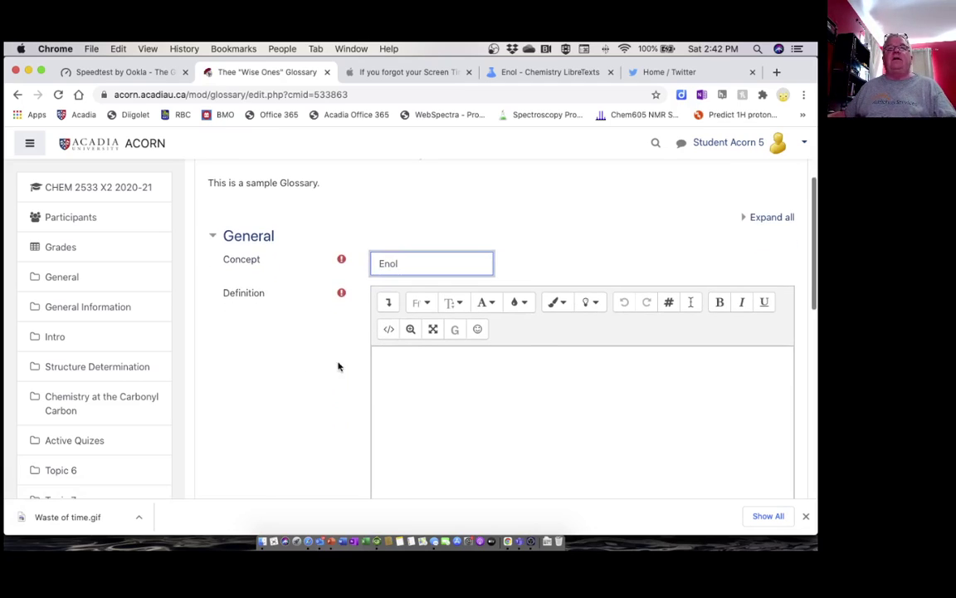
# Enter the definition "An Enol is a compound that has a hydroxyl group attached to one of the sp2 hybridized carbons of an alkene."
pyautogui.click(415, 356)
pyautogui.write('An Enol')
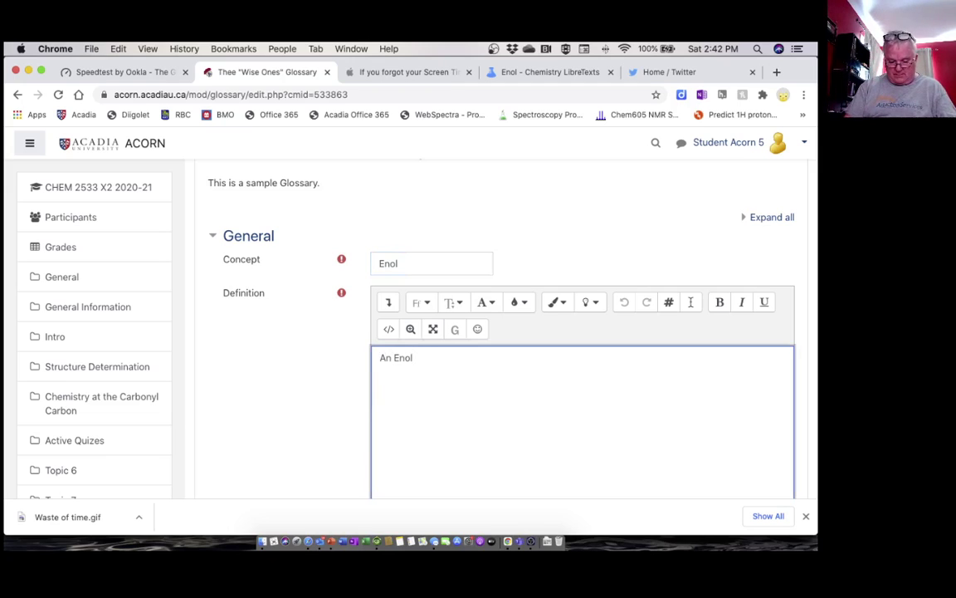
pyautogui.write('is a compound that has a hydroxyl')
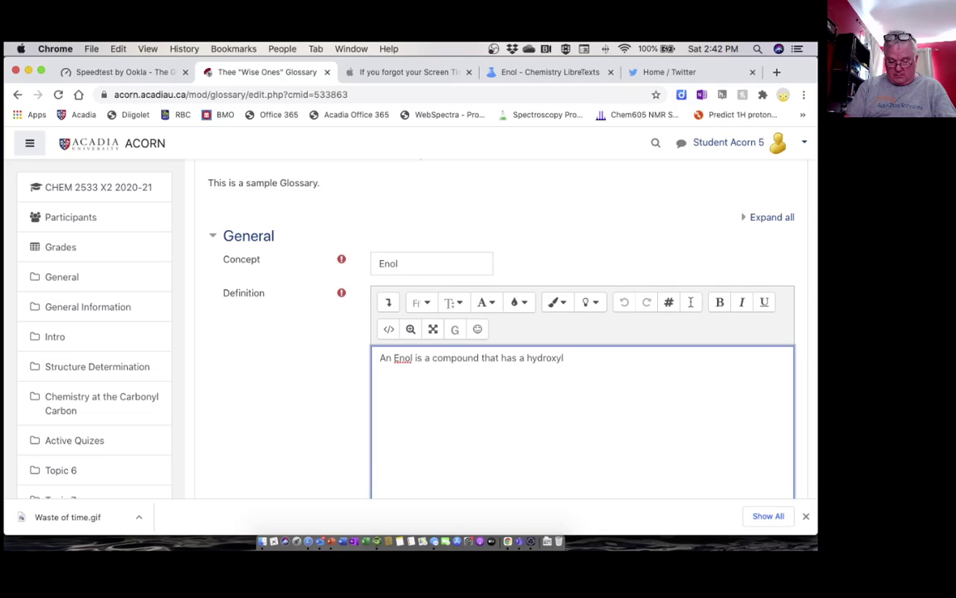
pyautogui.write('oup')
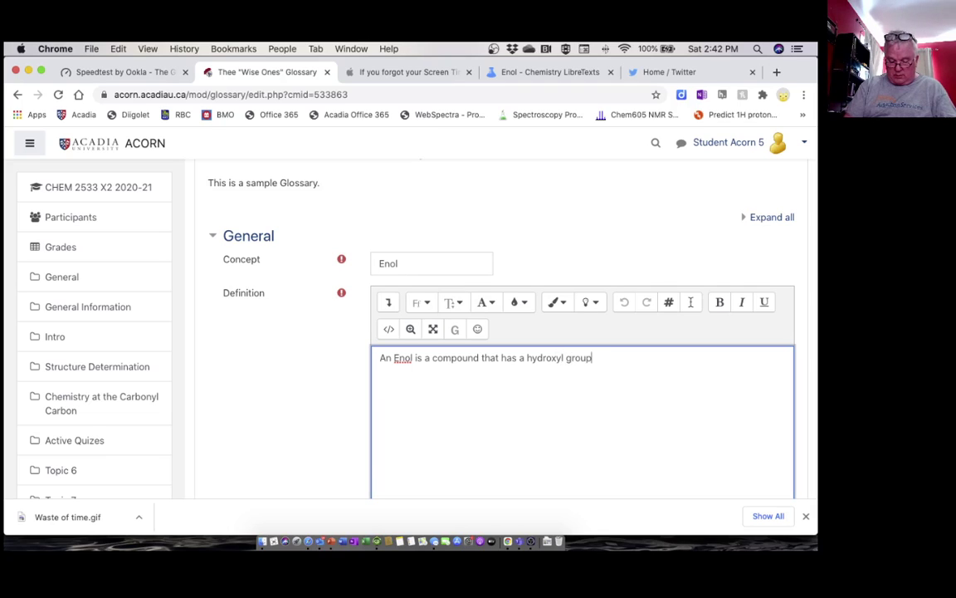
pyautogui.write(' attached to')
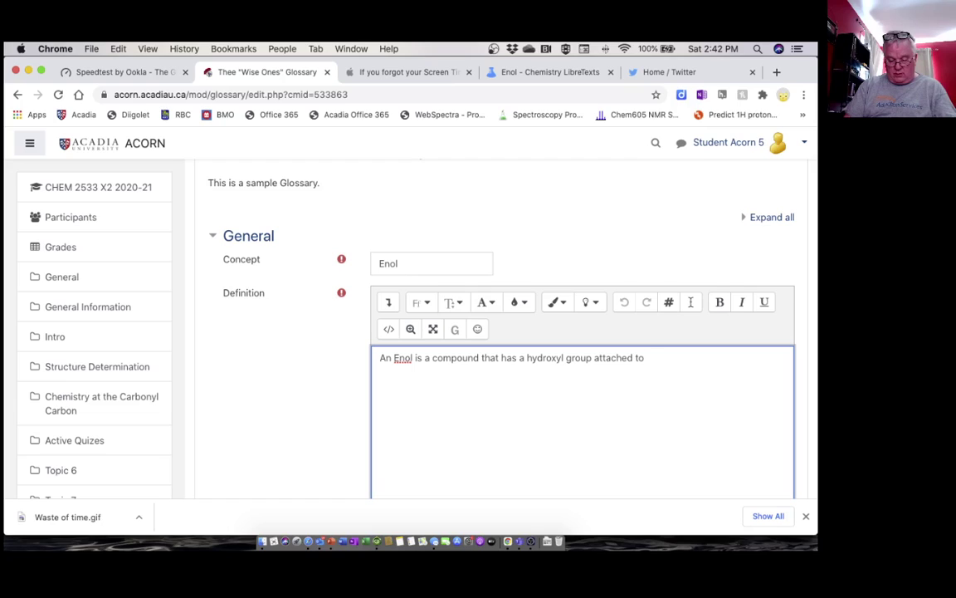
pyautogui.write(' one of the sp')
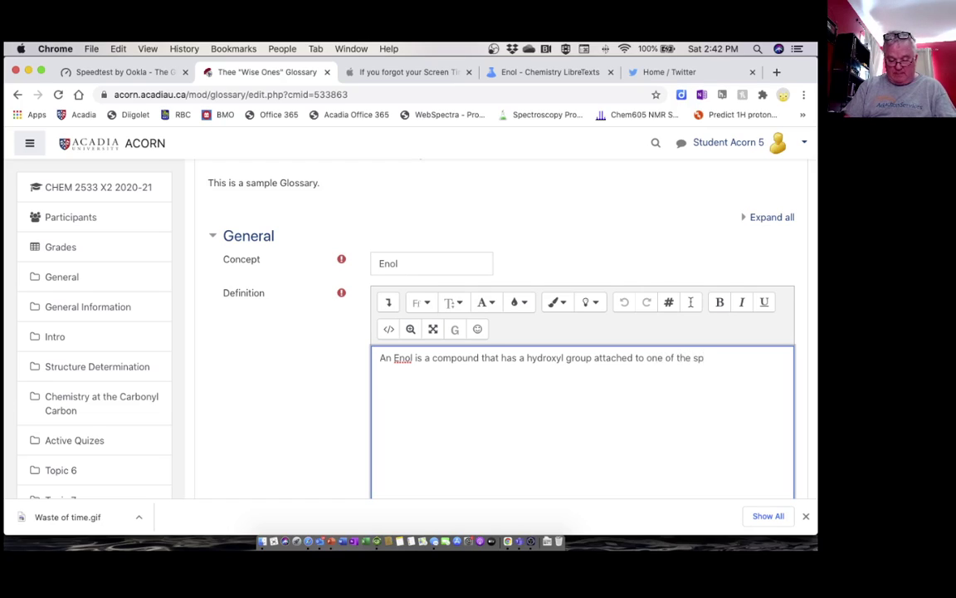
pyautogui.write('2 hyb')
pyautogui.write('ridized ')
pyautogui.write('carbons of an a')
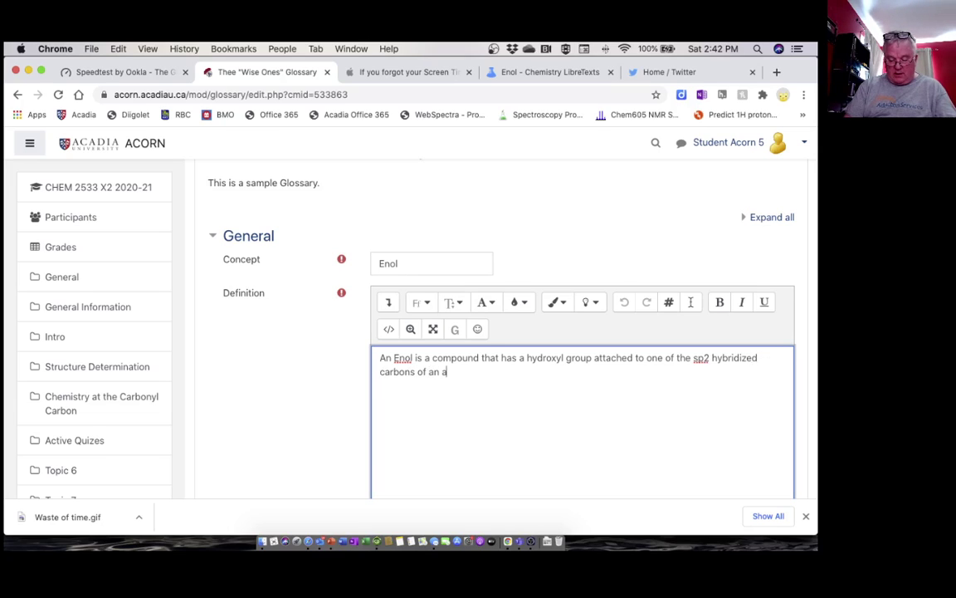
pyautogui.write('lkene')
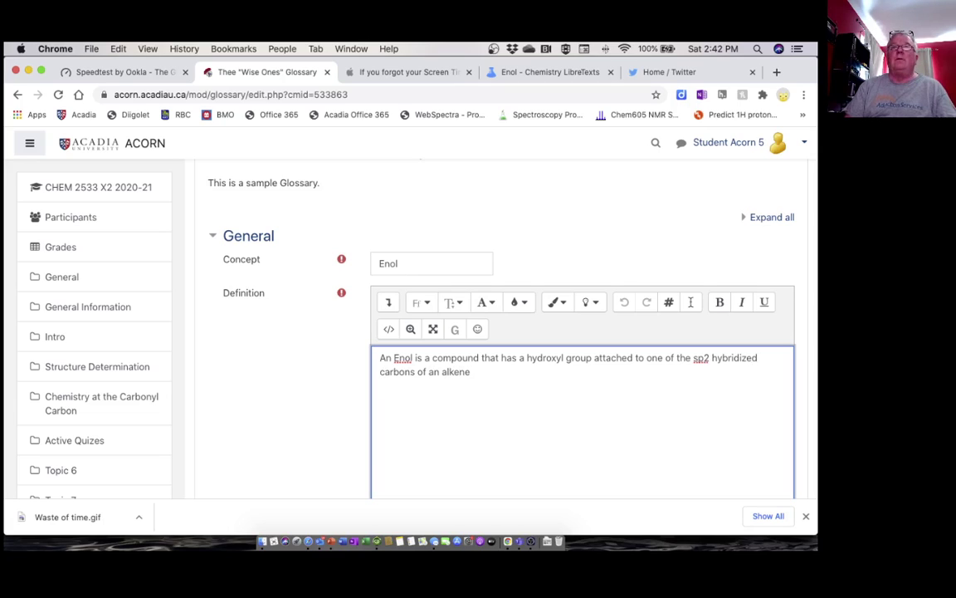
pyautogui.write('.')
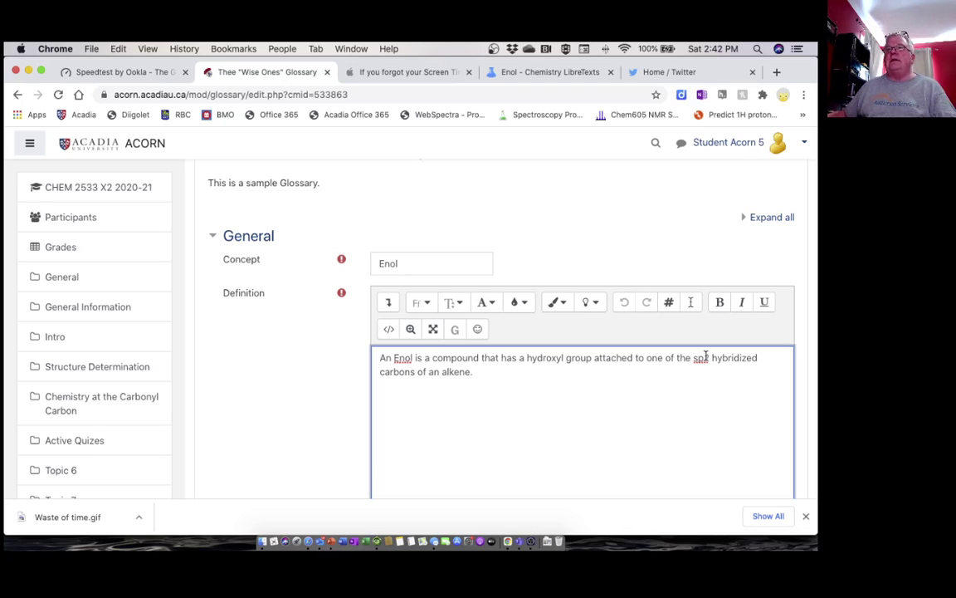
# Format the 2 in "sp2" as superscript in the definition text
pyautogui.moveTo(705, 357); pyautogui.dragTo(710, 358)
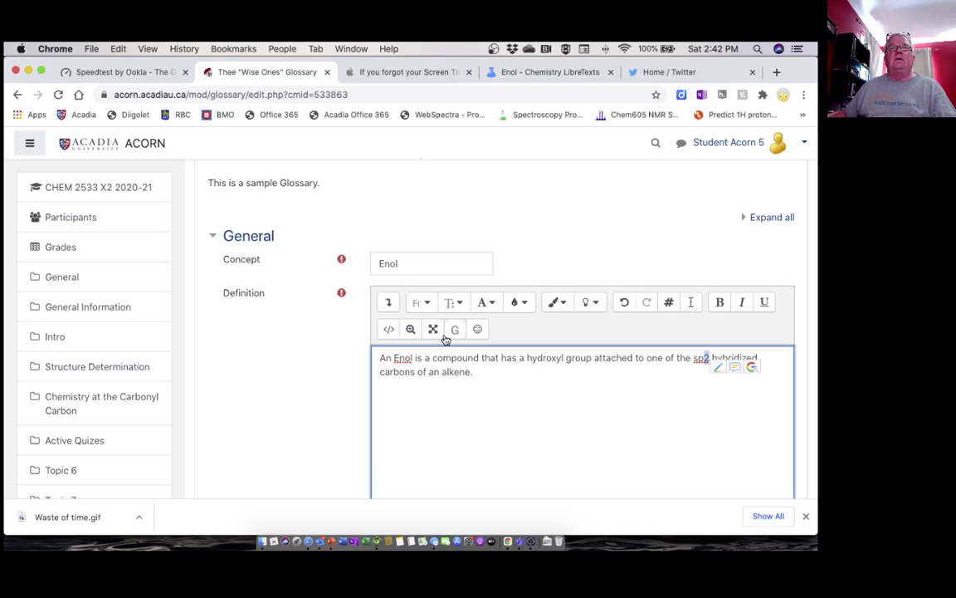
pyautogui.click(388, 303)
pyautogui.scroll(-2, 346, 301)
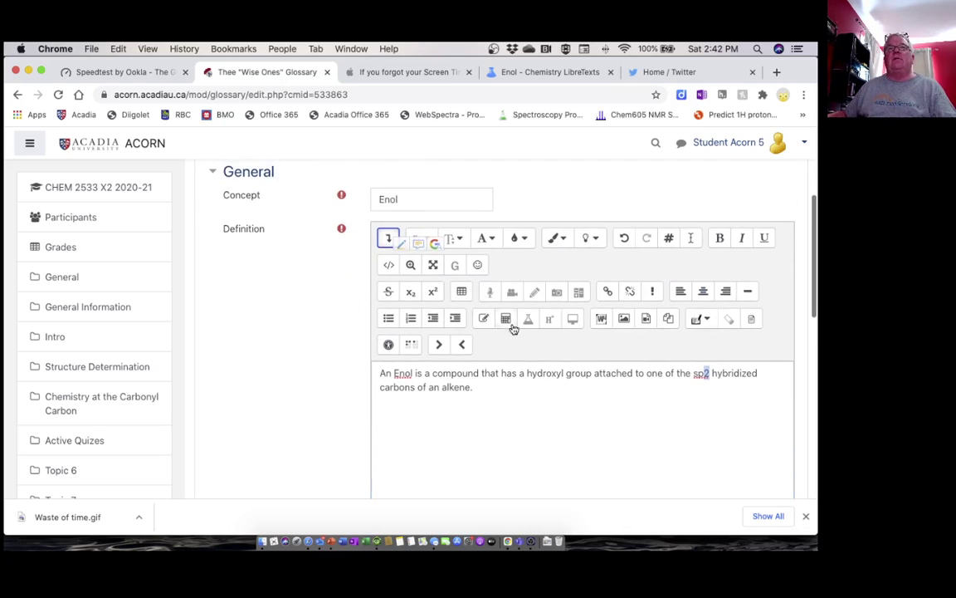
pyautogui.click(432, 294)
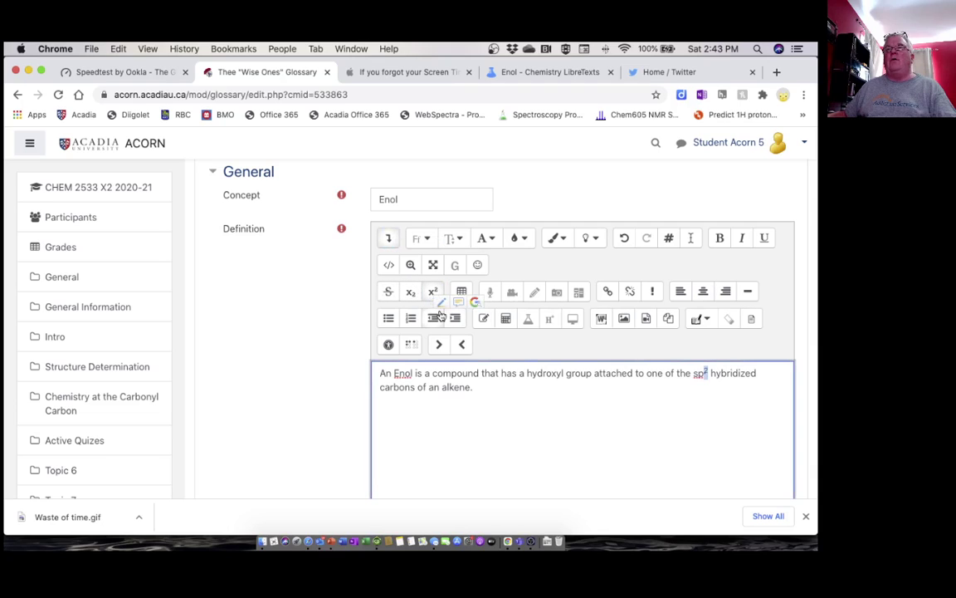
pyautogui.click(494, 392)
# Change "carbons" to "carbon" in the definition and start a new line below the sentence
pyautogui.click(417, 388)
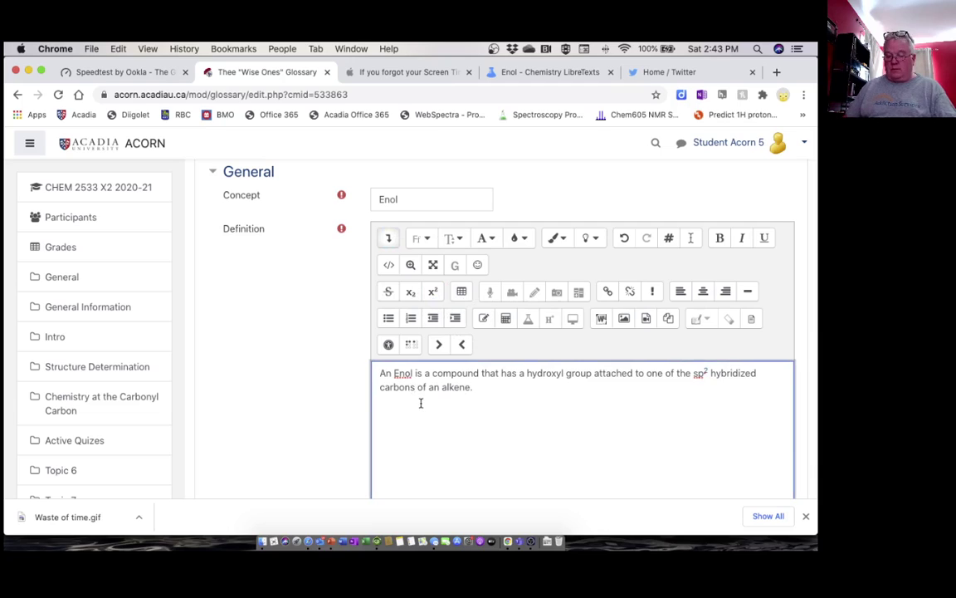
pyautogui.press('BackSpace')
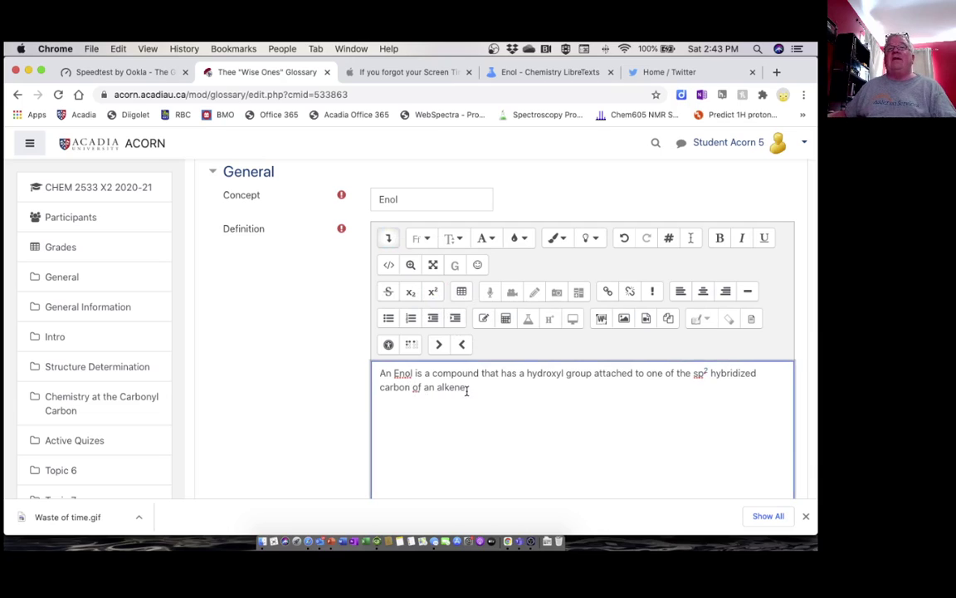
pyautogui.click(490, 423)
pyautogui.press('Return')
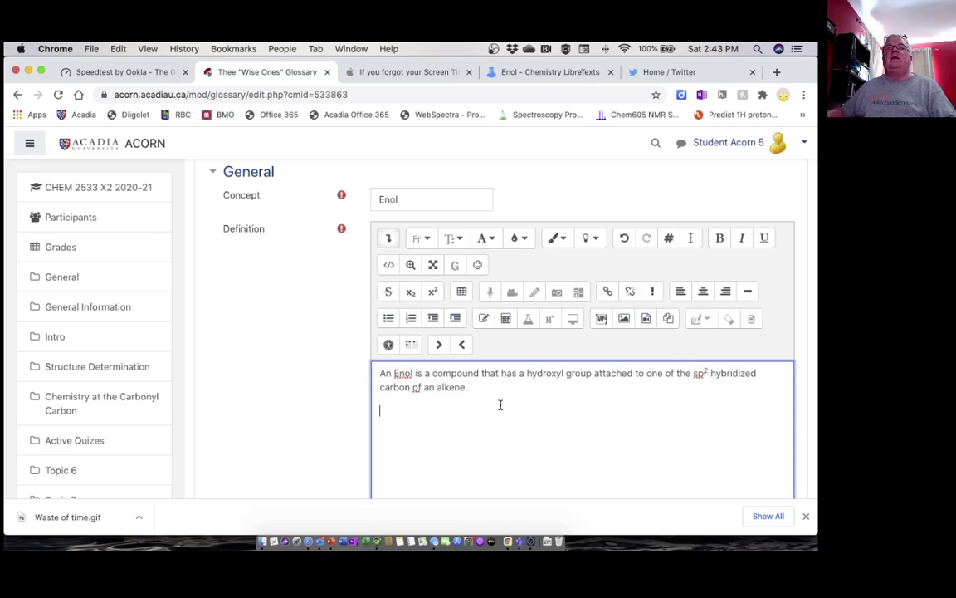
# Upload the Enol 2 picture from the Desktop as an image for the definition, saving it as Enol
pyautogui.click(389, 239)
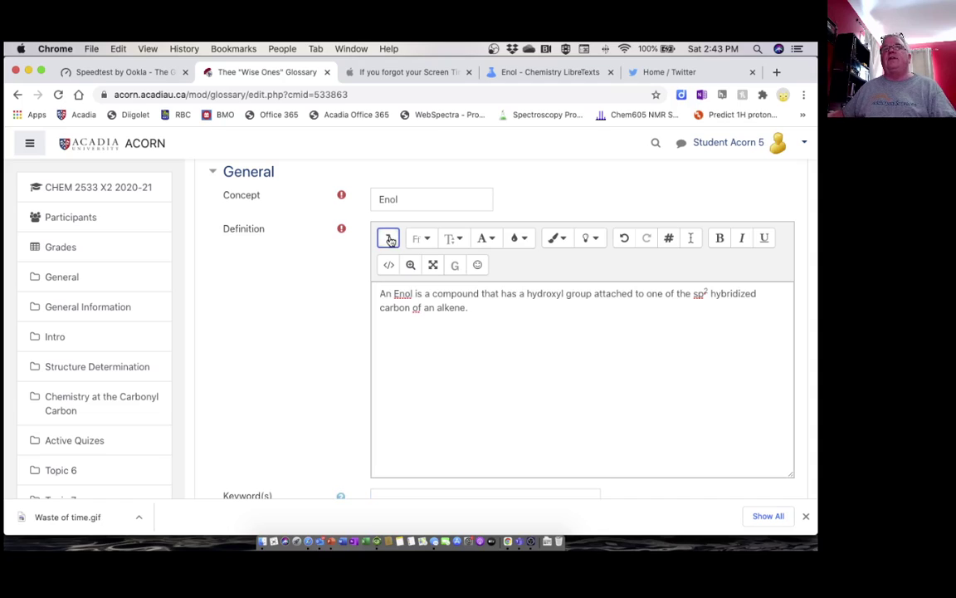
pyautogui.click(389, 239)
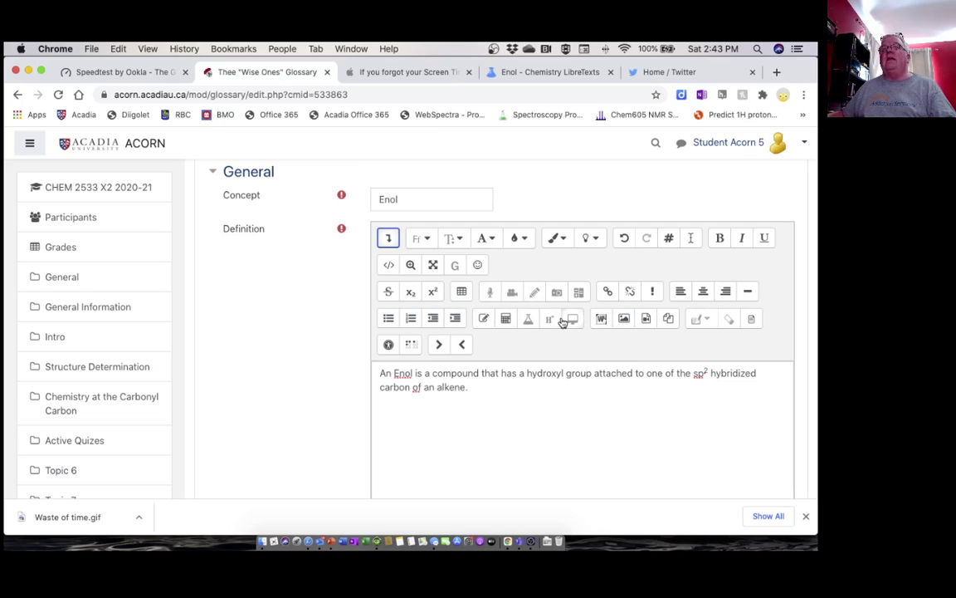
pyautogui.click(624, 321)
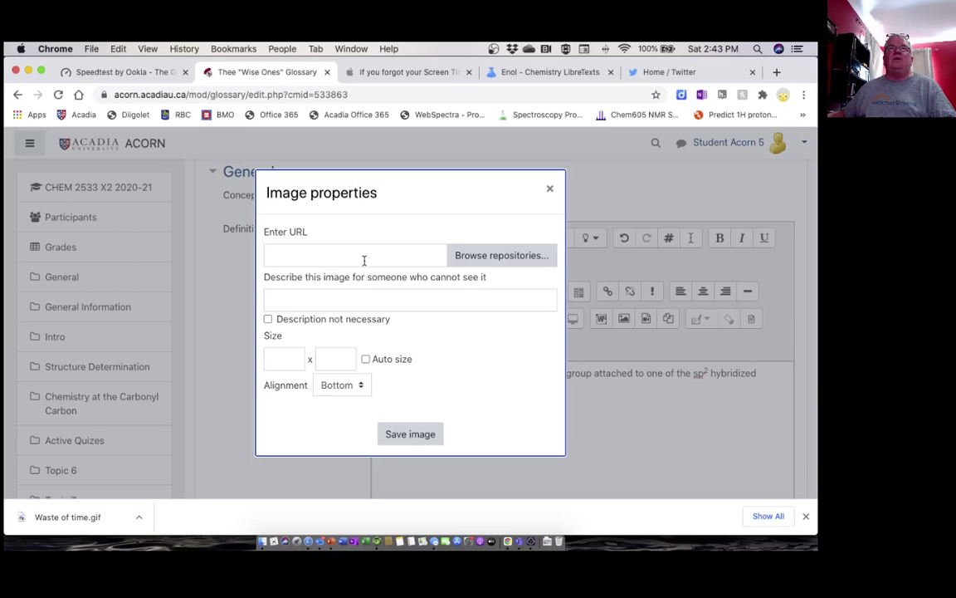
pyautogui.click(501, 256)
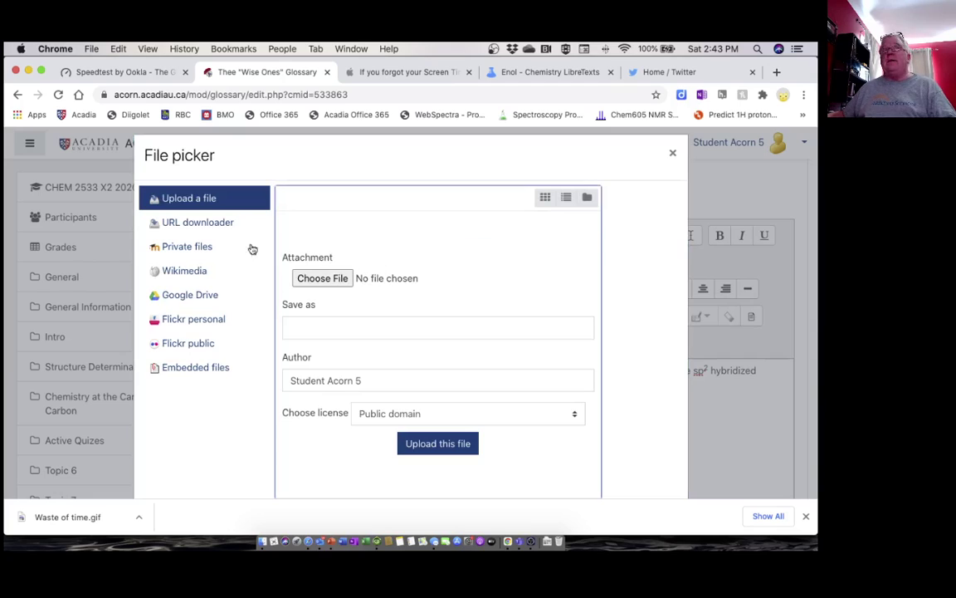
pyautogui.click(318, 280)
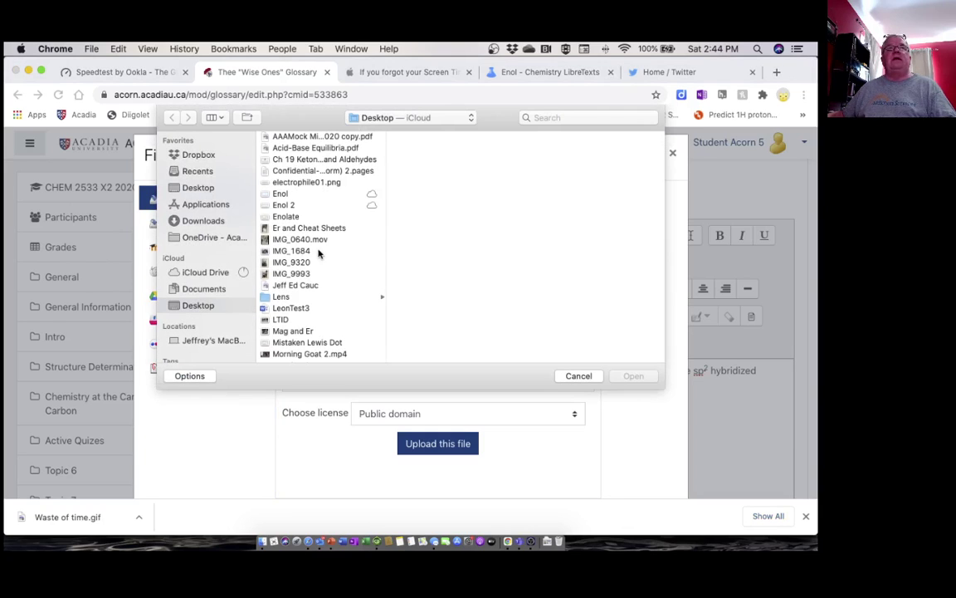
pyautogui.click(293, 205)
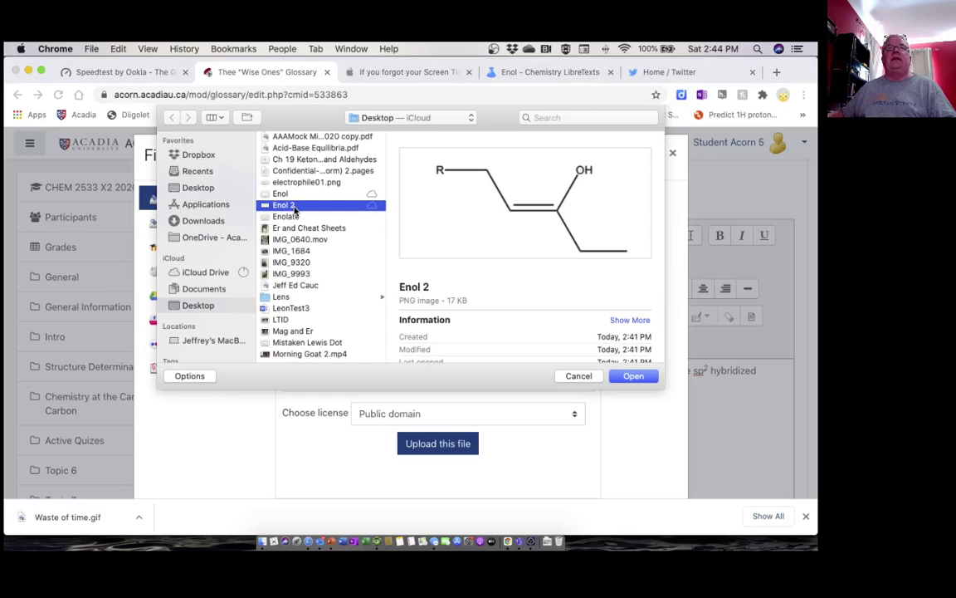
pyautogui.click(636, 377)
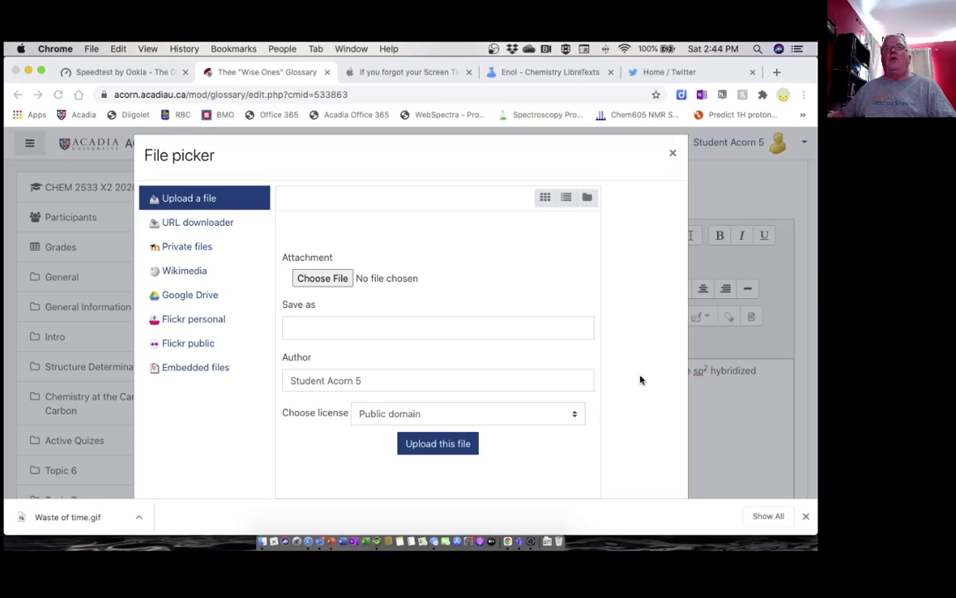
pyautogui.click(370, 330)
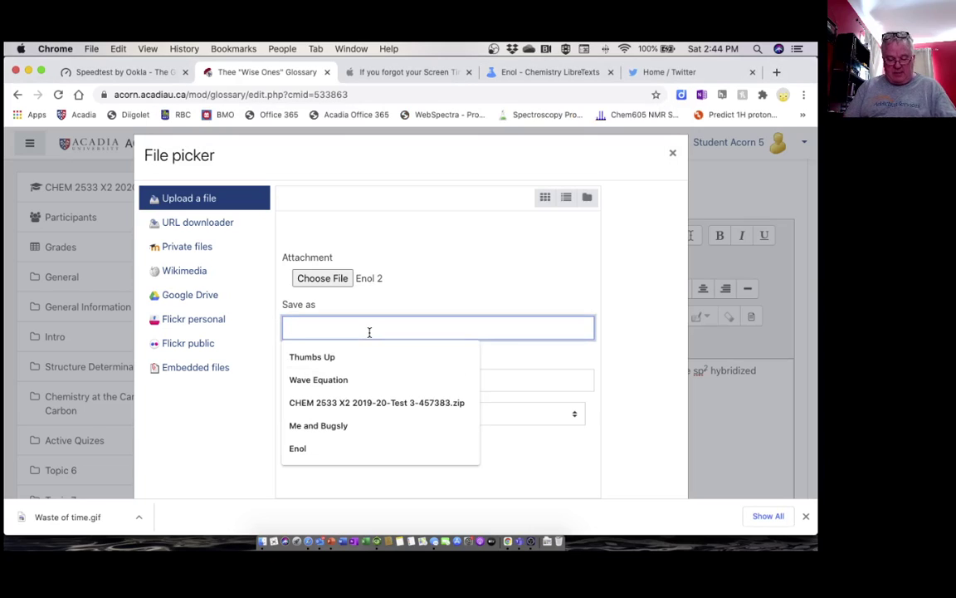
pyautogui.write('Enol')
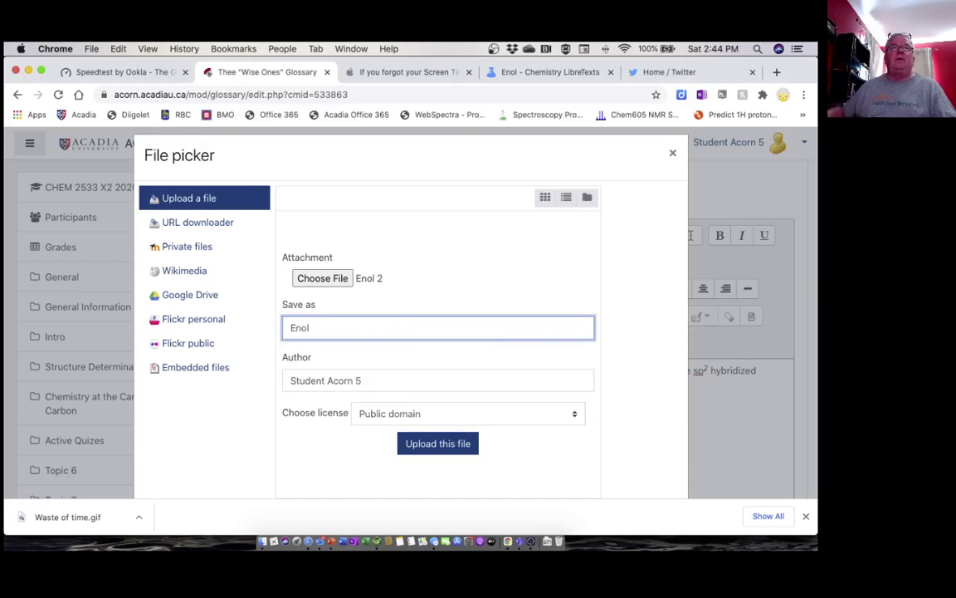
pyautogui.click(432, 445)
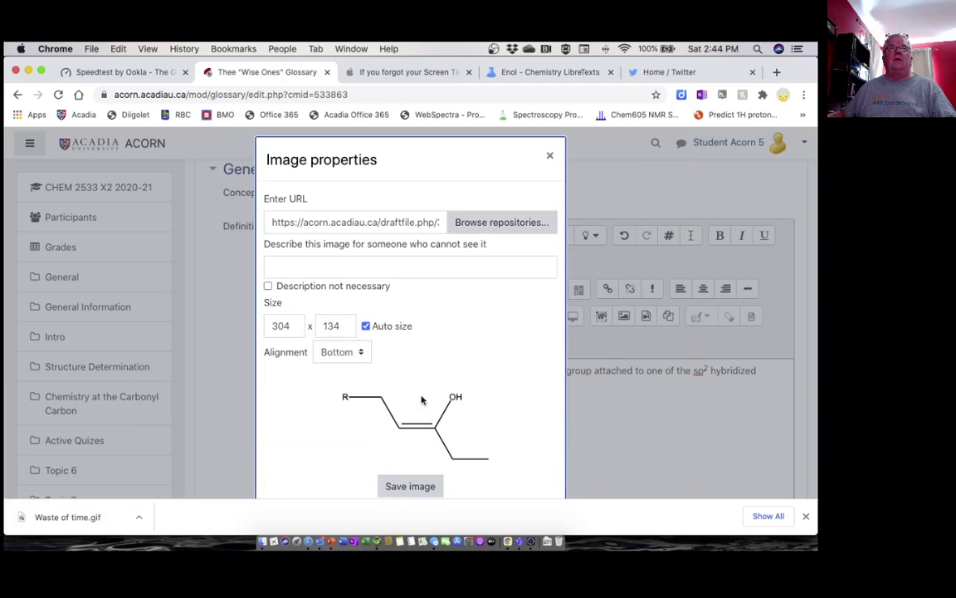
# Mark the image description as not necessary and insert the image with 100 entered as its height
pyautogui.click(382, 269)
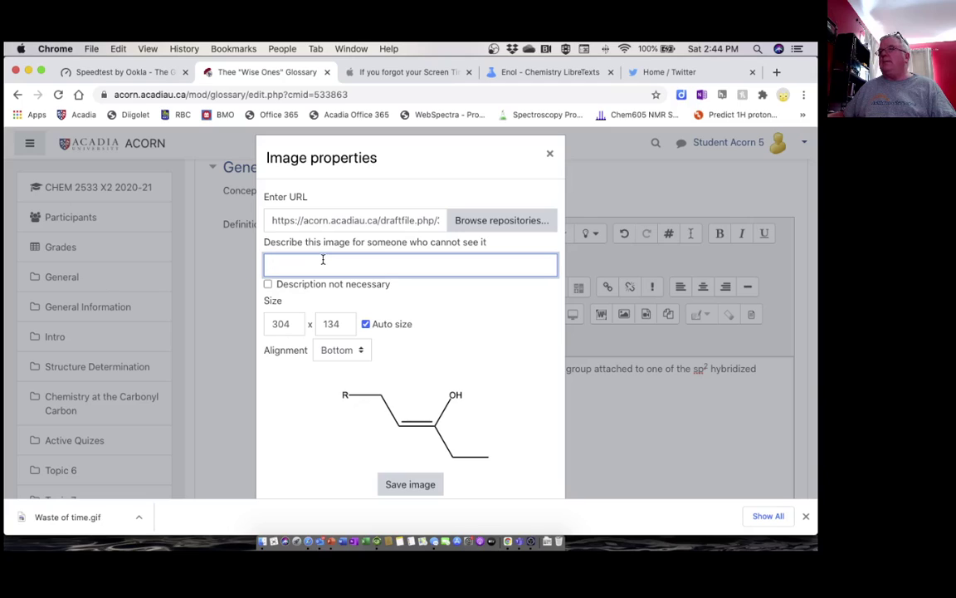
pyautogui.click(269, 285)
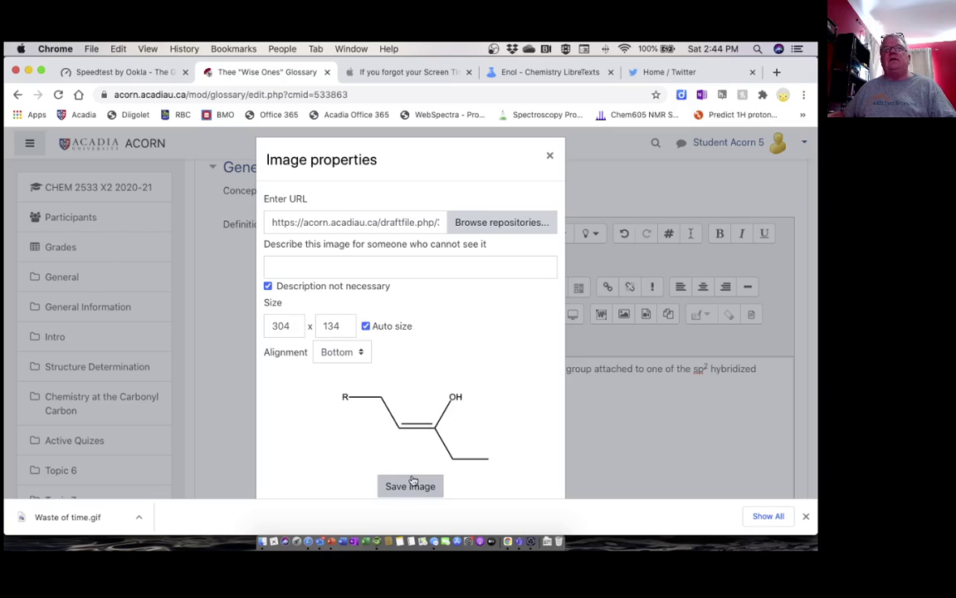
pyautogui.scroll(-2, 405, 453)
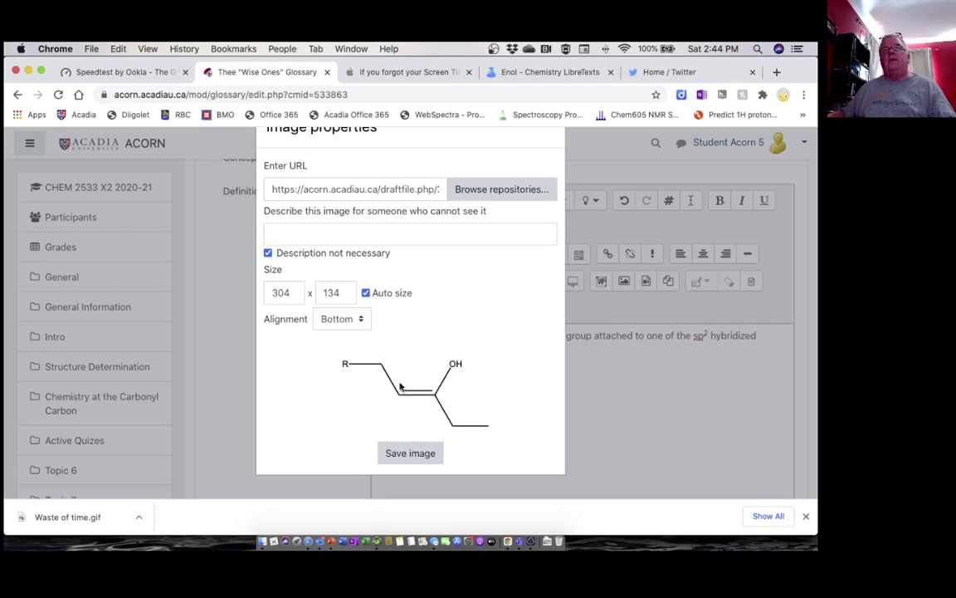
pyautogui.doubleClick(339, 293)
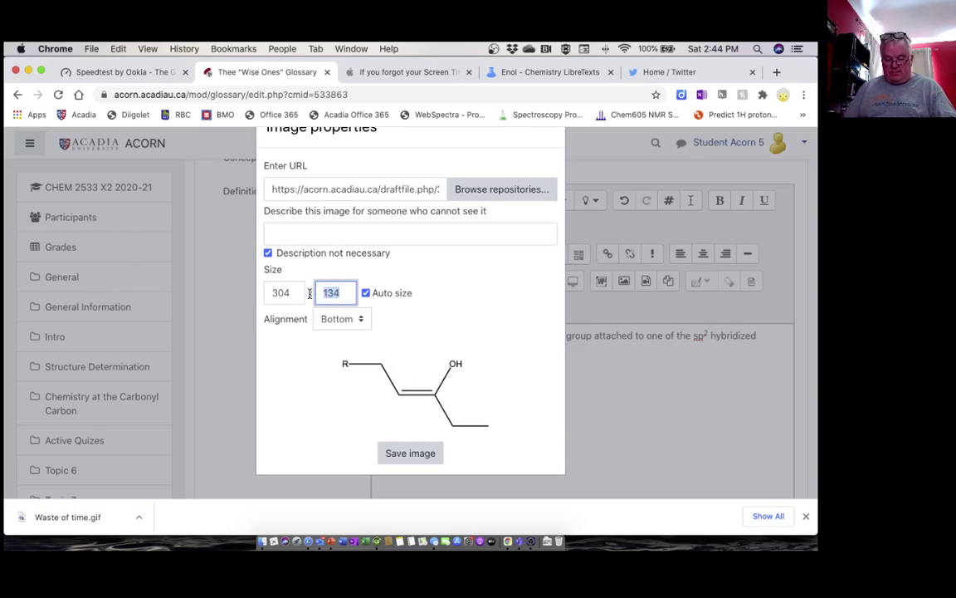
pyautogui.write('100')
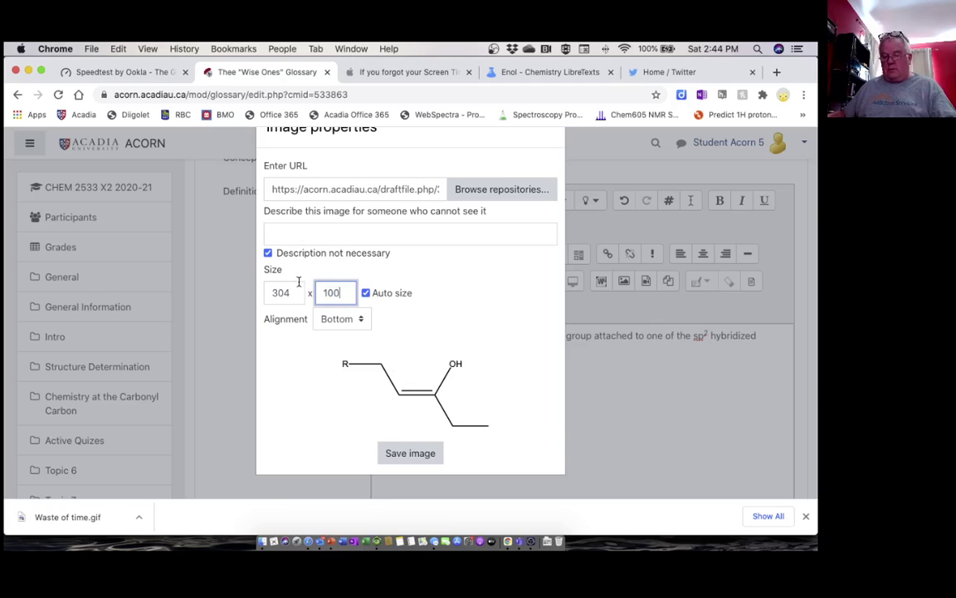
pyautogui.press('Return')
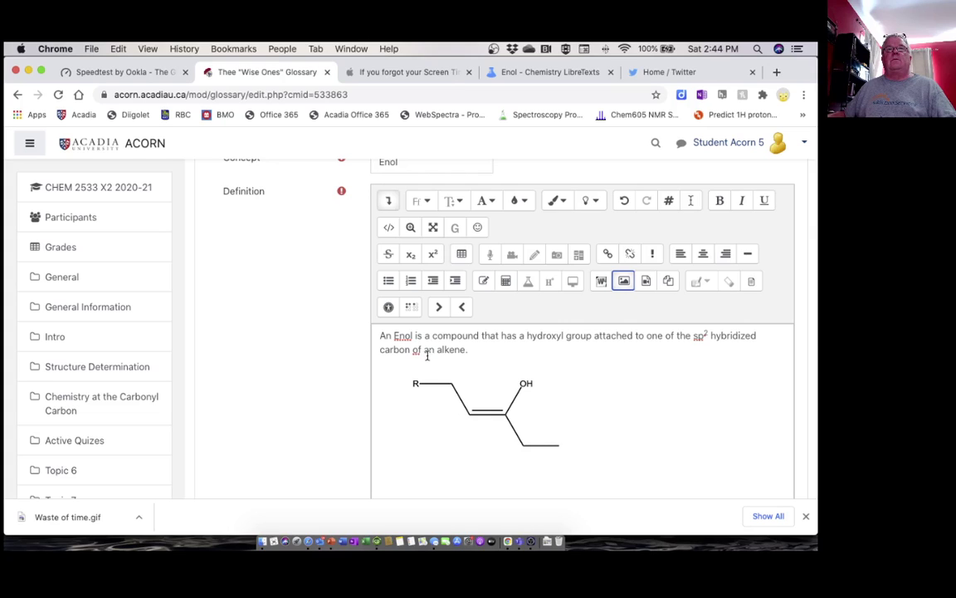
# Change "carbon" back to "carbons" in the definition sentence
pyautogui.scroll(-3, 428, 357)
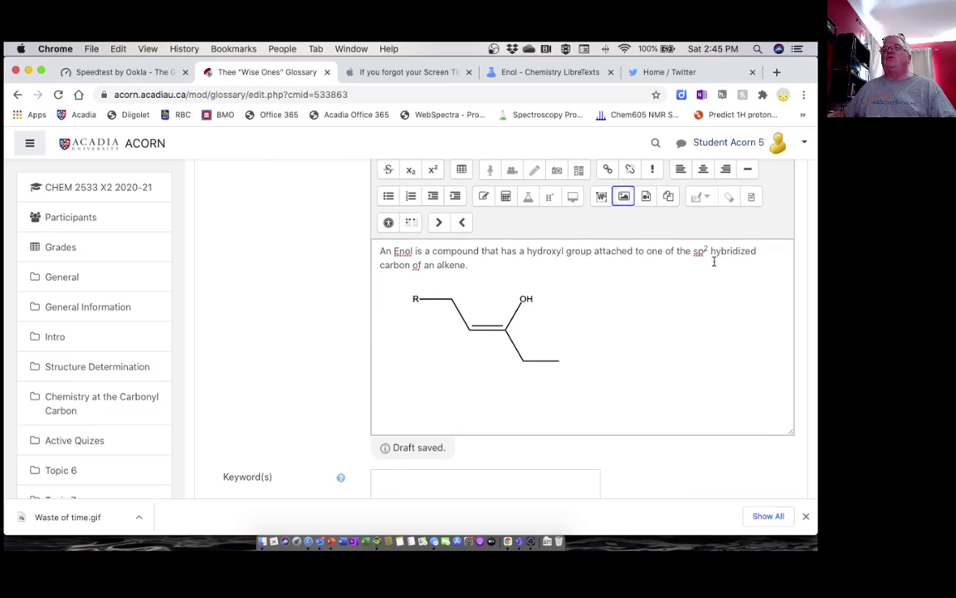
pyautogui.click(409, 266)
pyautogui.write('s')
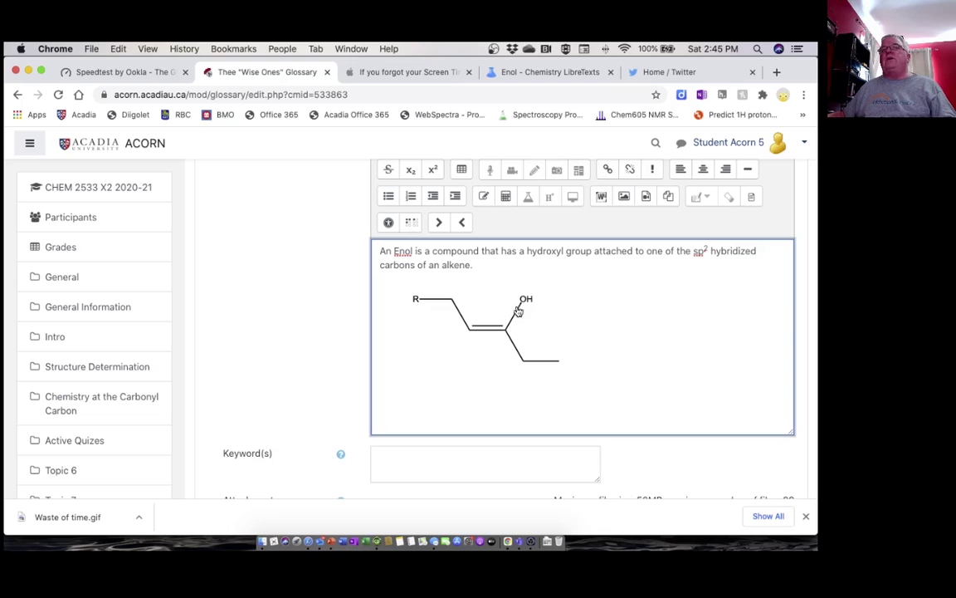
# Enter Tautomer as a keyword for the glossary entry
pyautogui.scroll(-5, 539, 333)
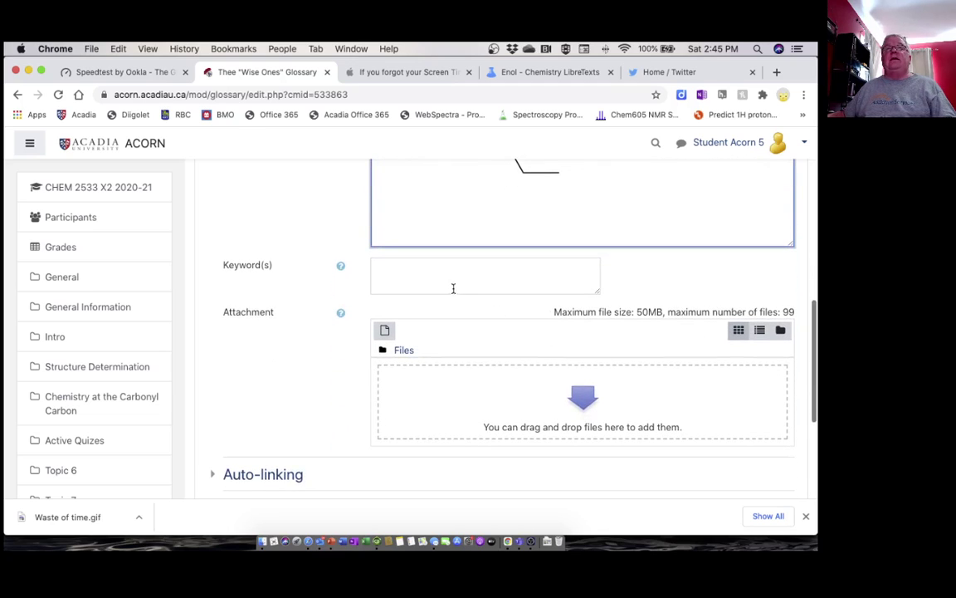
pyautogui.click(441, 268)
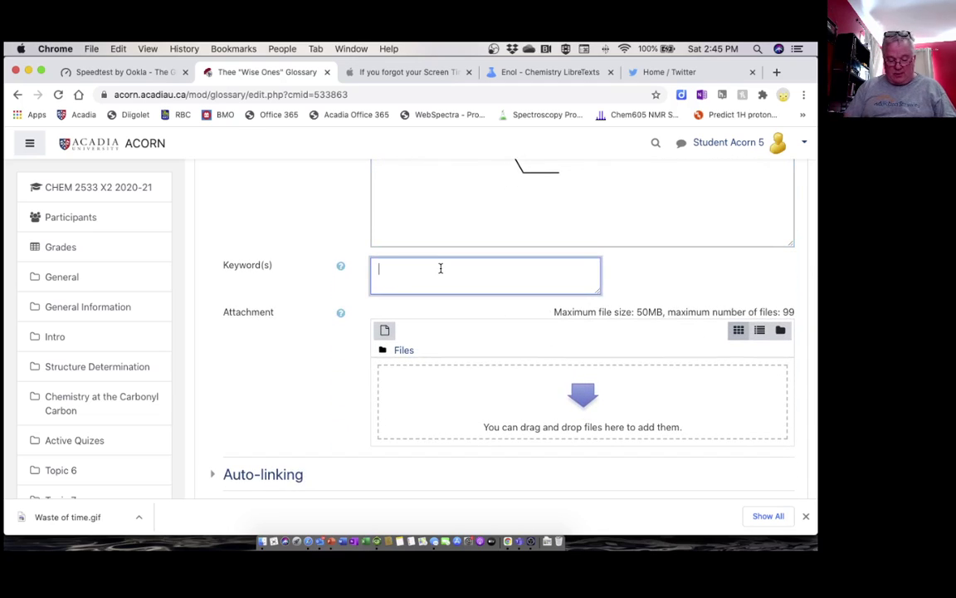
pyautogui.write('Tautomer')
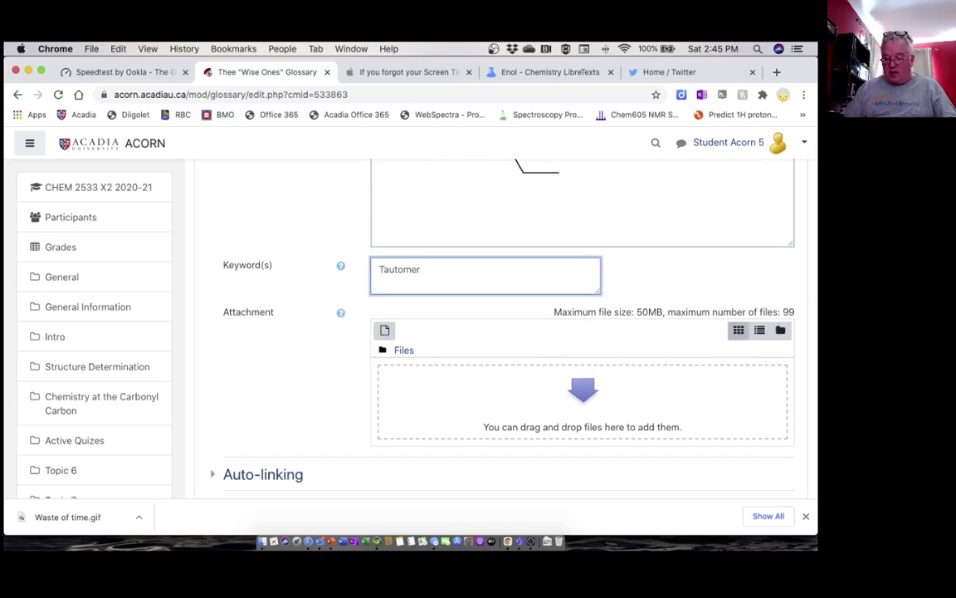
# Add Ketone and Aldehyde to the keywords, save the glossary entry and review the saved Enol entry
pyautogui.write(', Ketone, Aldehyde')
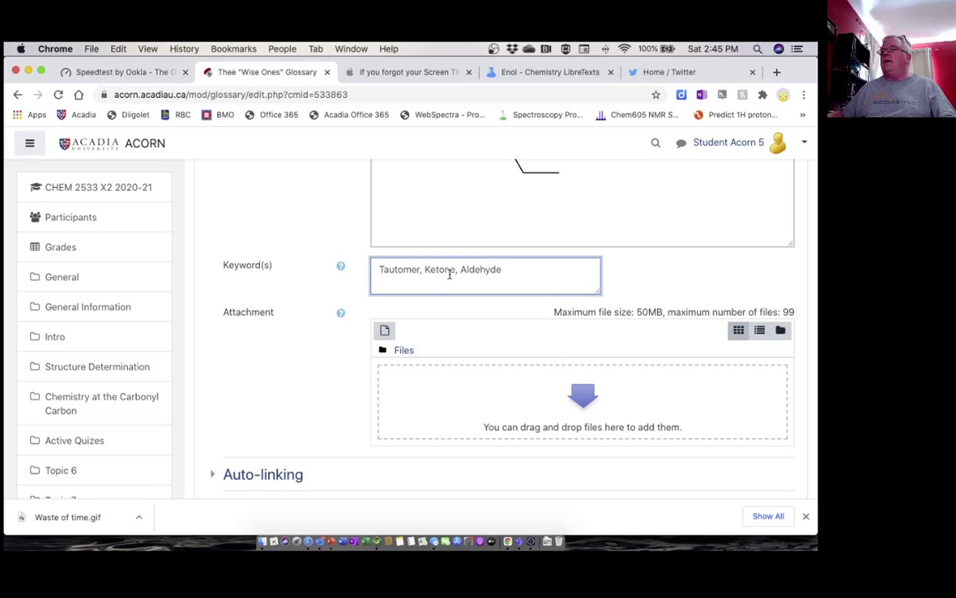
pyautogui.scroll(-3, 447, 286)
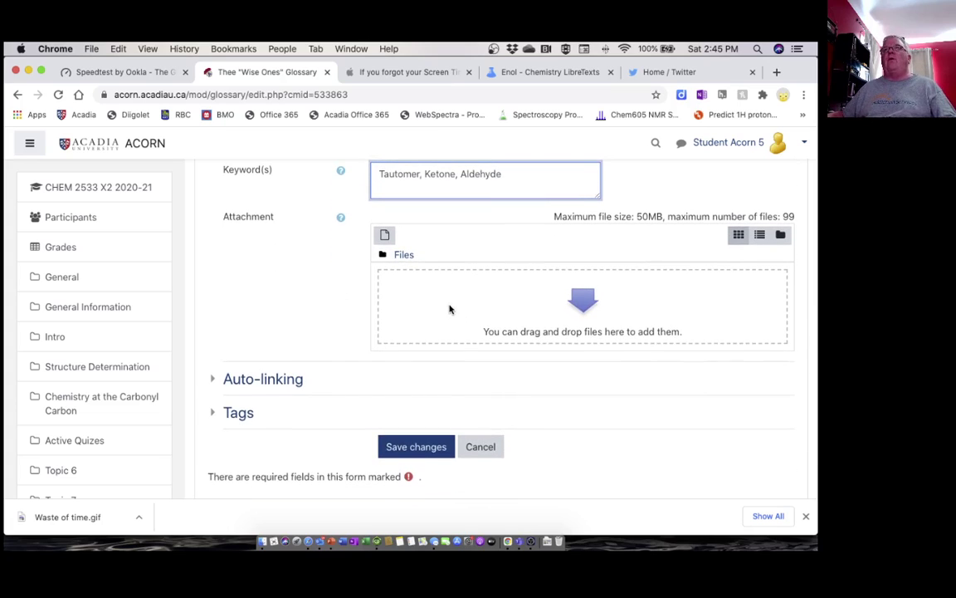
pyautogui.scroll(-1, 449, 308)
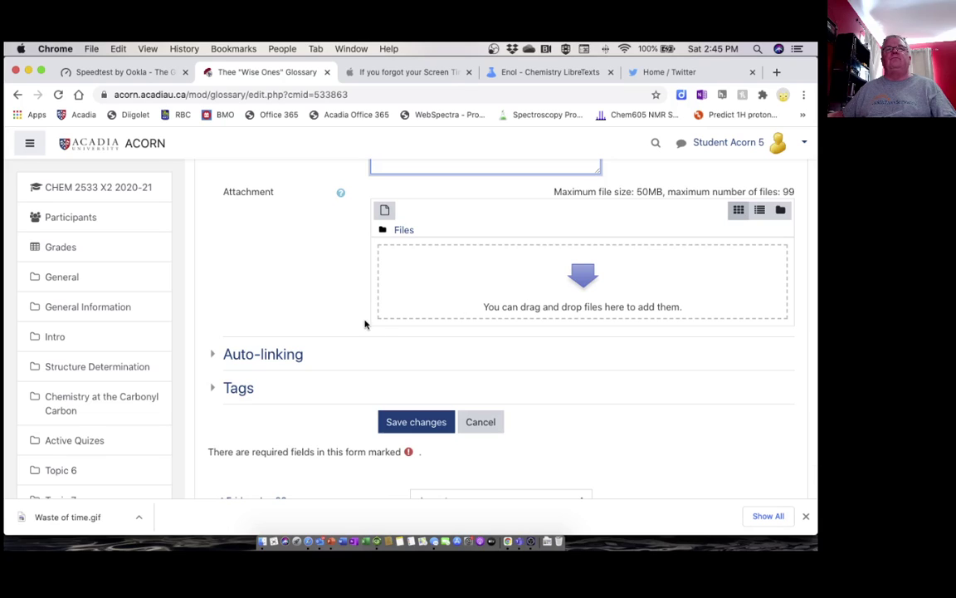
pyautogui.scroll(-3, 385, 339)
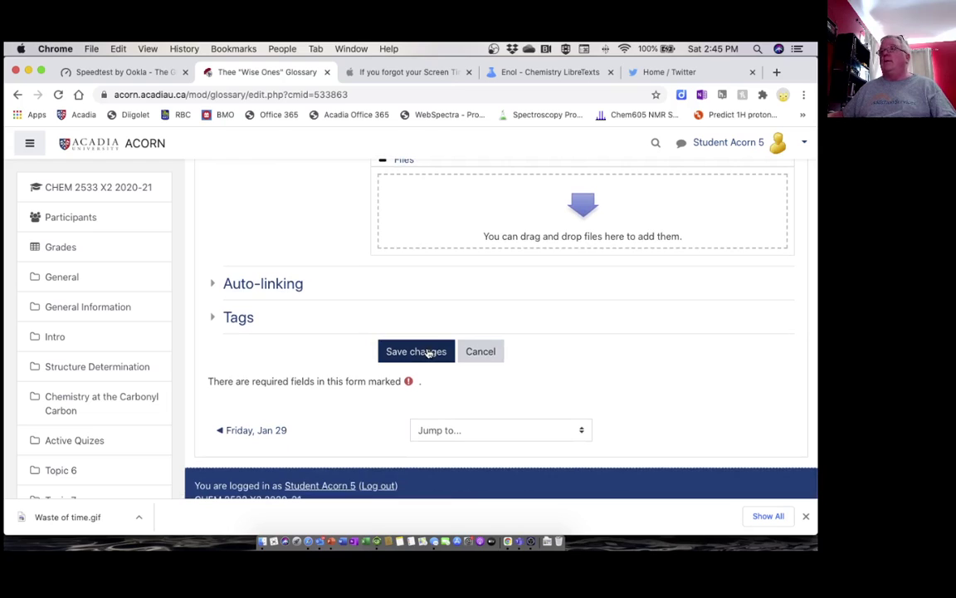
pyautogui.click(428, 352)
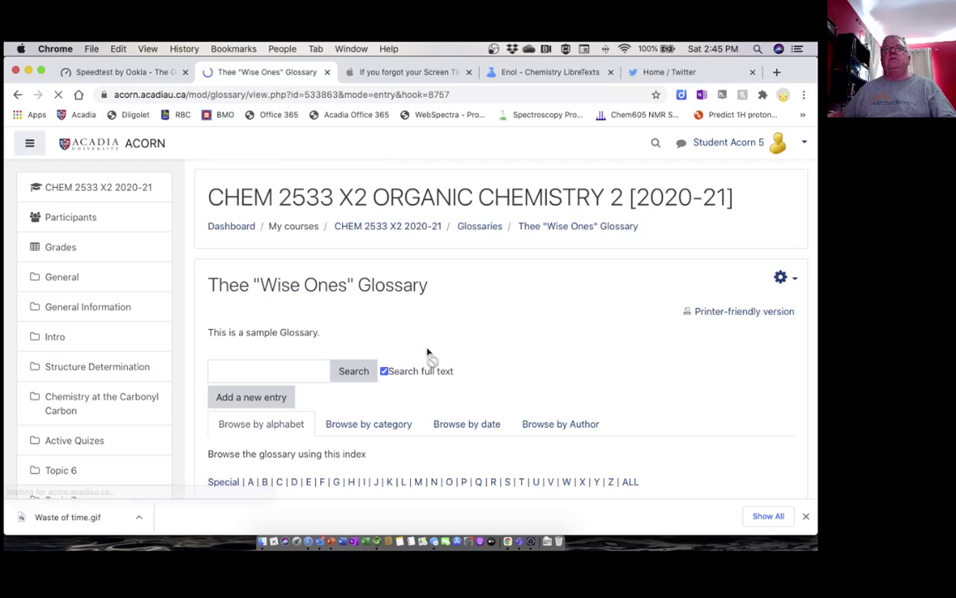
pyautogui.scroll(-6, 428, 352)
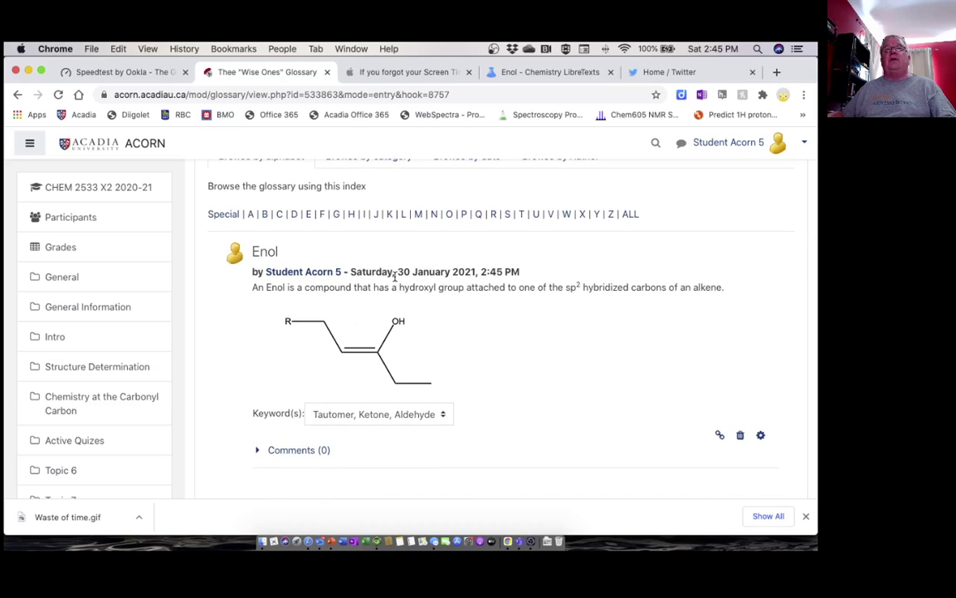
pyautogui.scroll(-1, 294, 284)
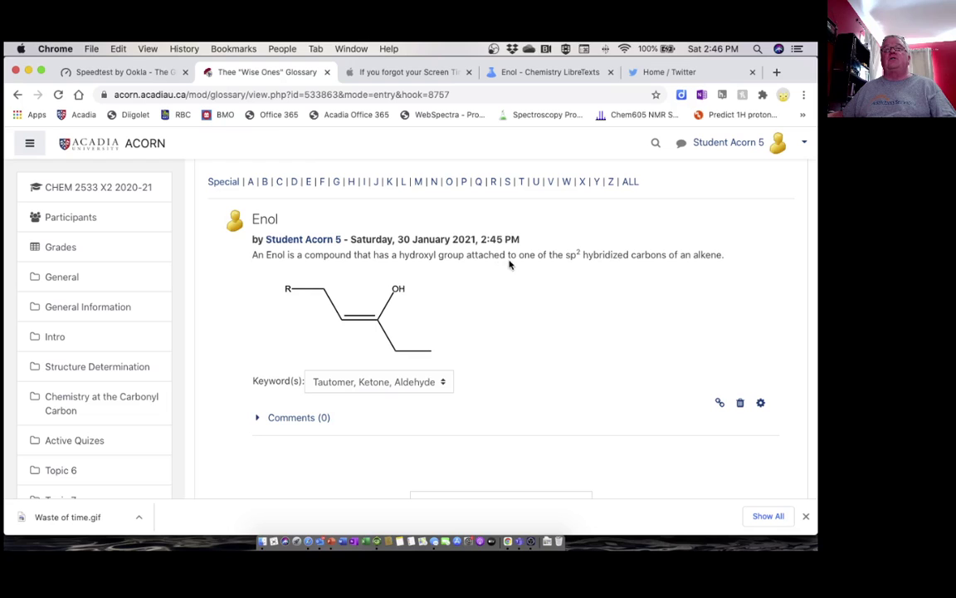
# List all entries of the glossary in the alphabetical index and look through them to the end, including the Enol entry
pyautogui.scroll(5, 354, 264)
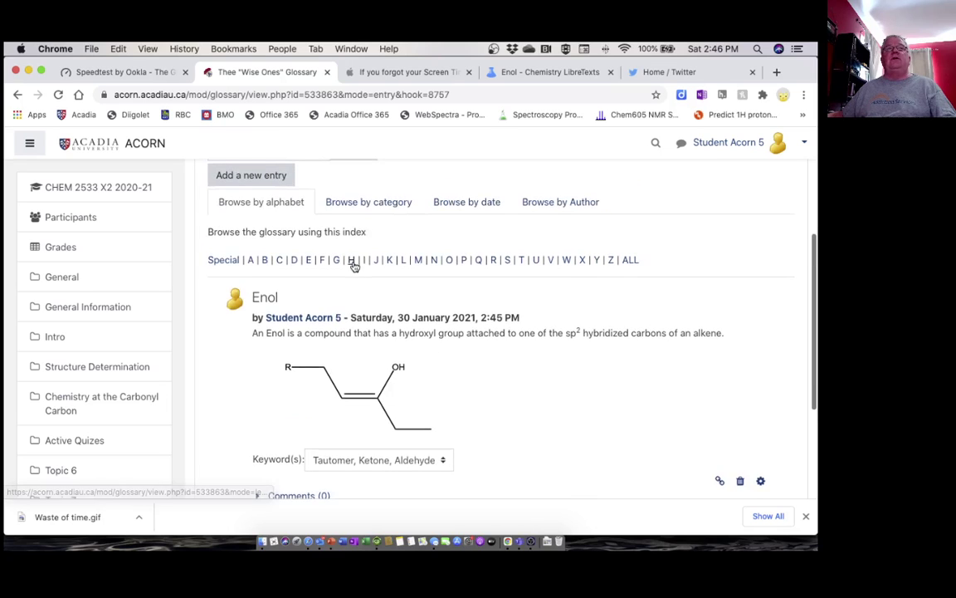
pyautogui.scroll(-1, 354, 265)
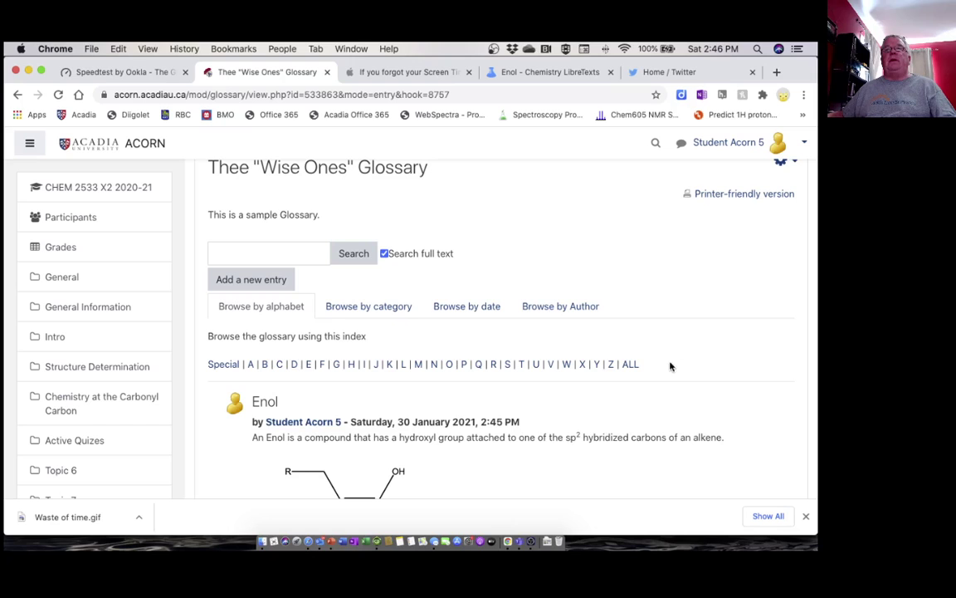
pyautogui.click(630, 365)
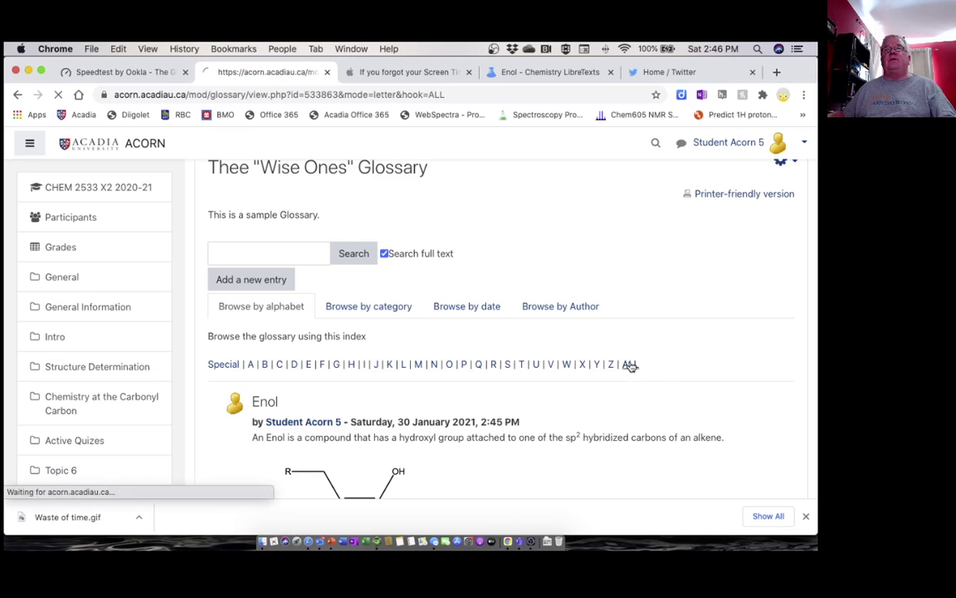
pyautogui.scroll(-5, 565, 321)
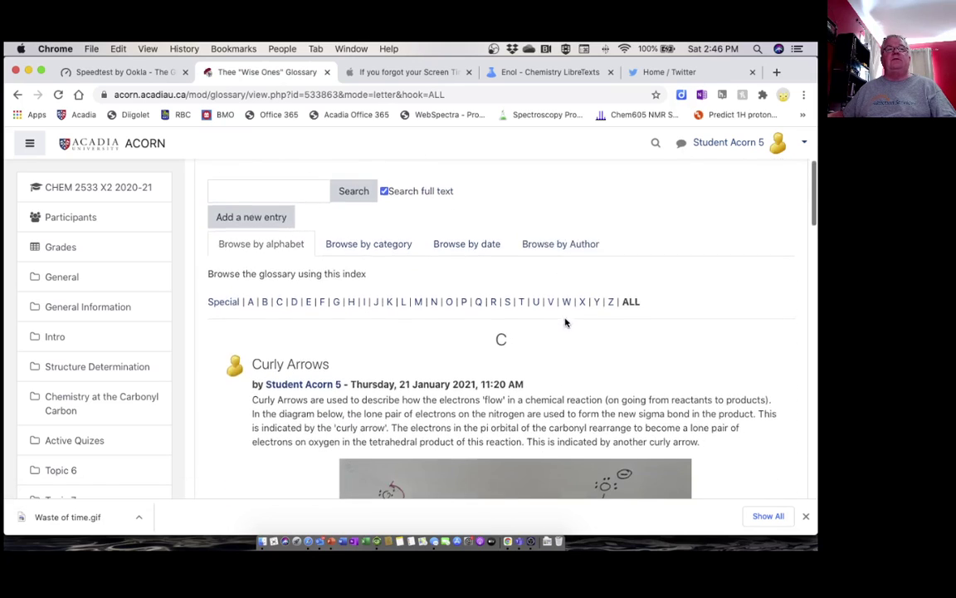
pyautogui.scroll(-5, 566, 324)
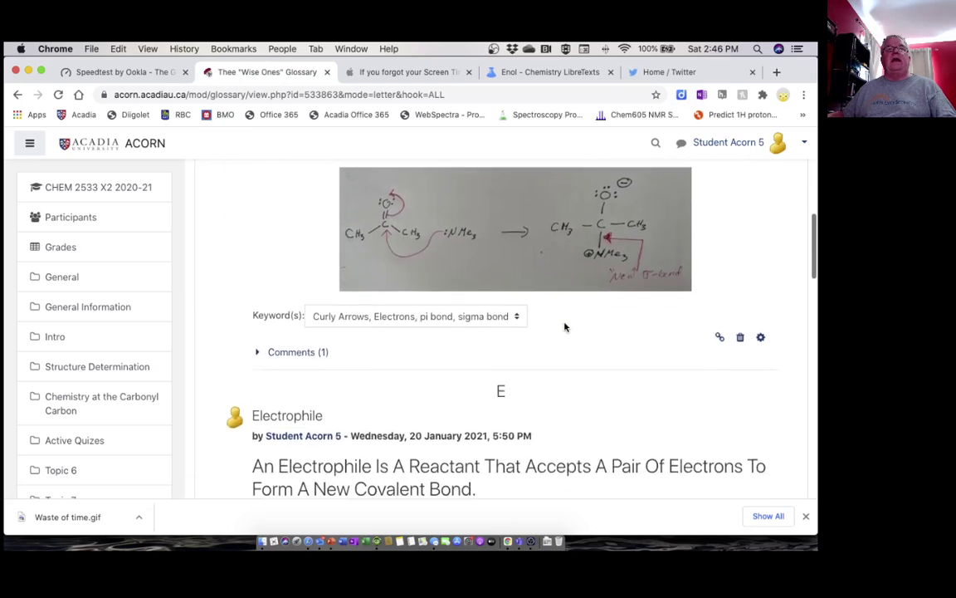
pyautogui.scroll(-6, 566, 327)
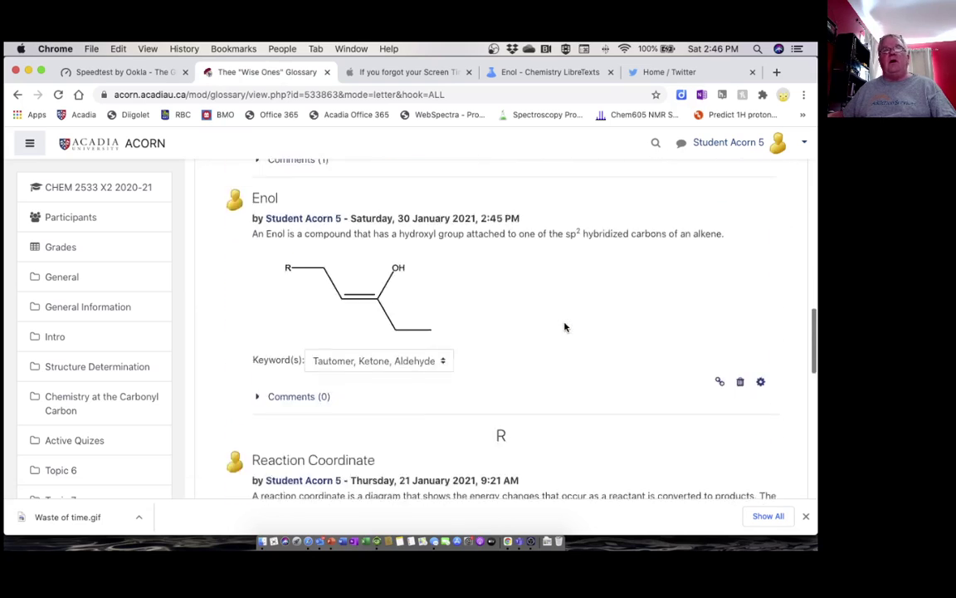
pyautogui.scroll(-1, 565, 326)
pyautogui.scroll(-10, 554, 298)
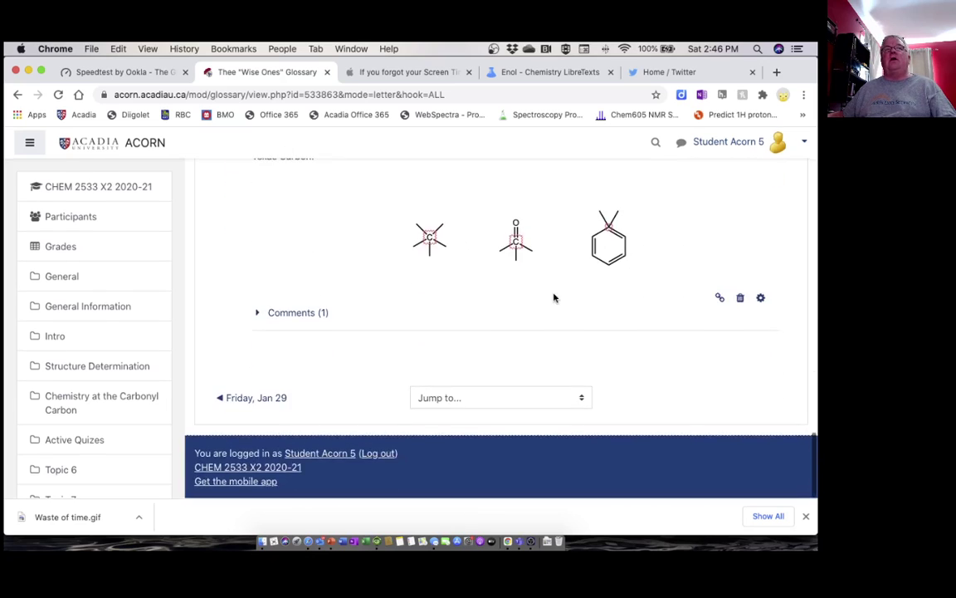
# Expand the comments under the Curly Arrows entry to read the feedback, and return to the start of the glossary
pyautogui.scroll(10, 554, 297)
pyautogui.scroll(8, 555, 298)
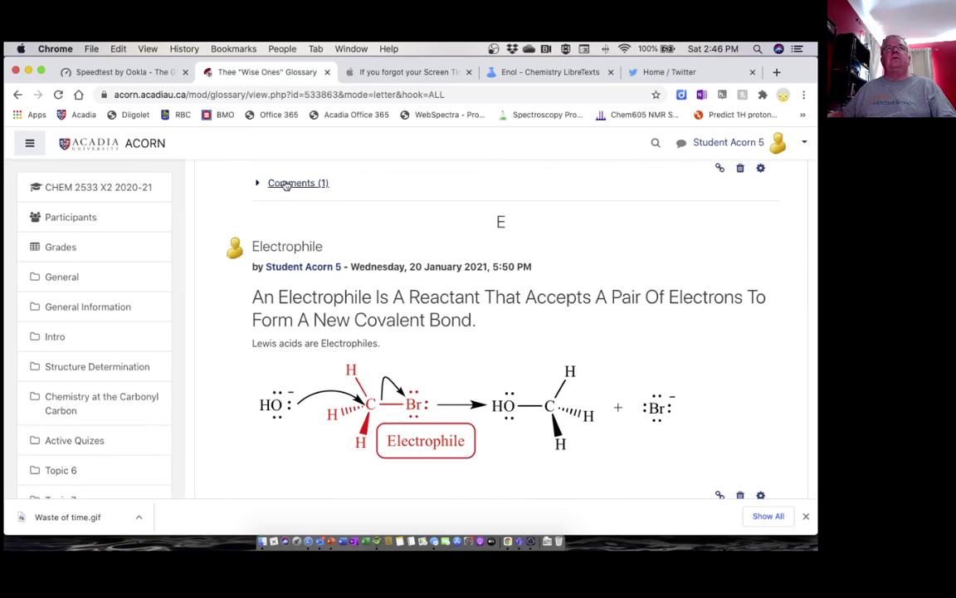
pyautogui.click(281, 184)
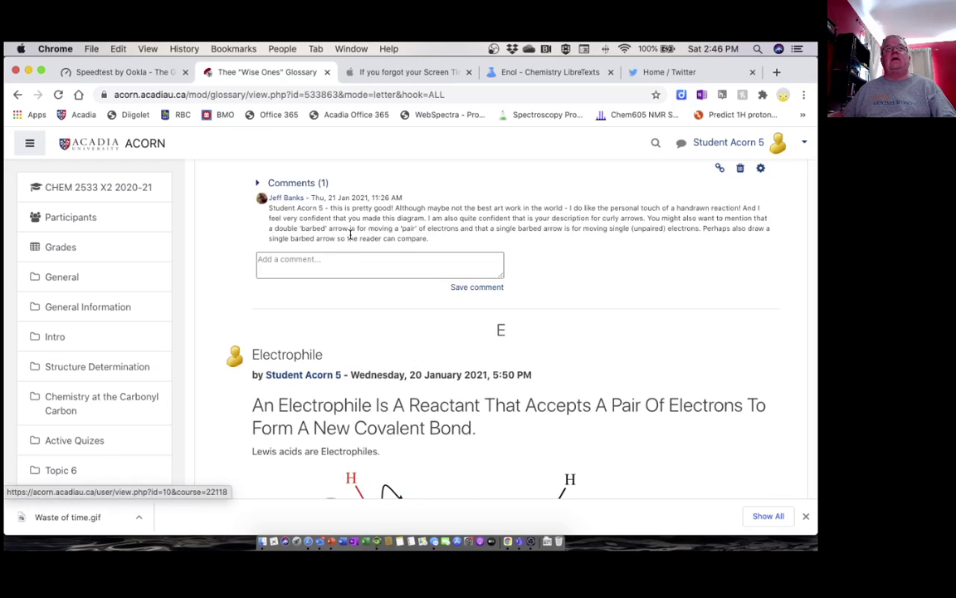
pyautogui.scroll(12, 351, 235)
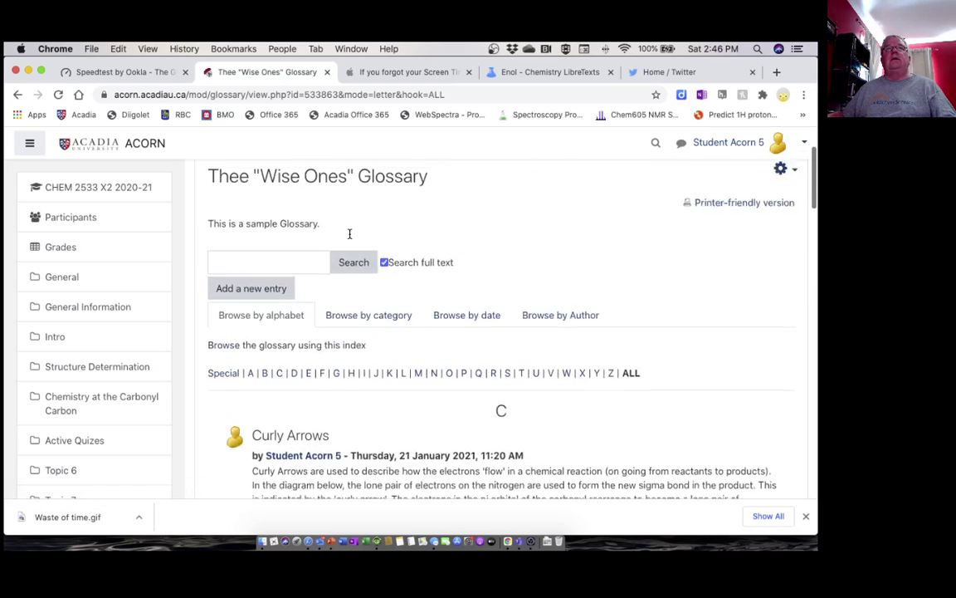
pyautogui.scroll(3, 349, 234)
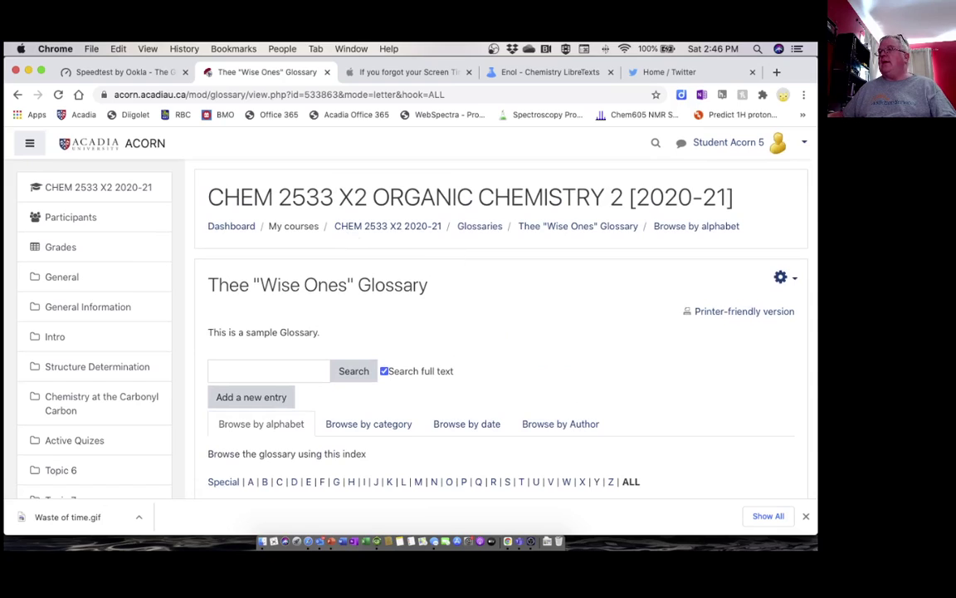